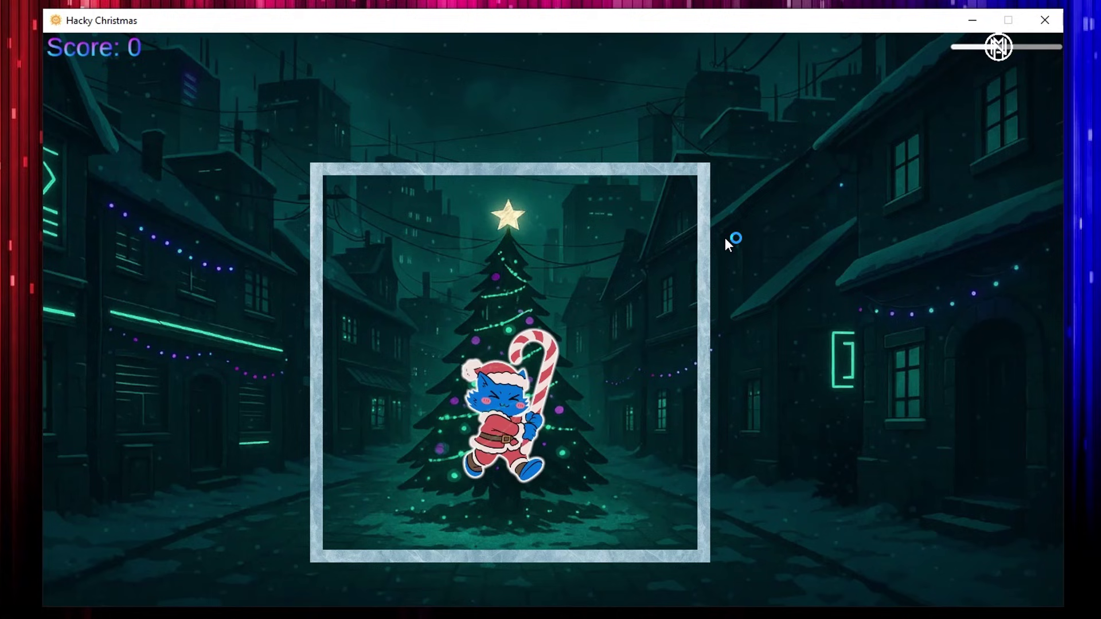
Move the cat around inside the ice frame in both directions, with several jumps, to try out the game's controls.
key(space)
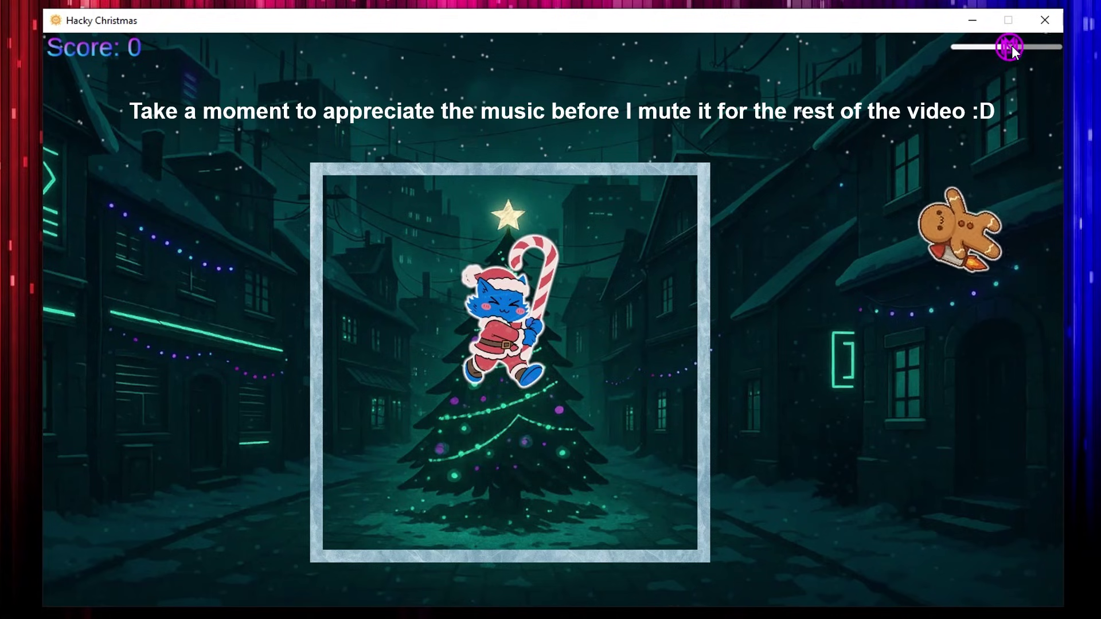
key(Left)
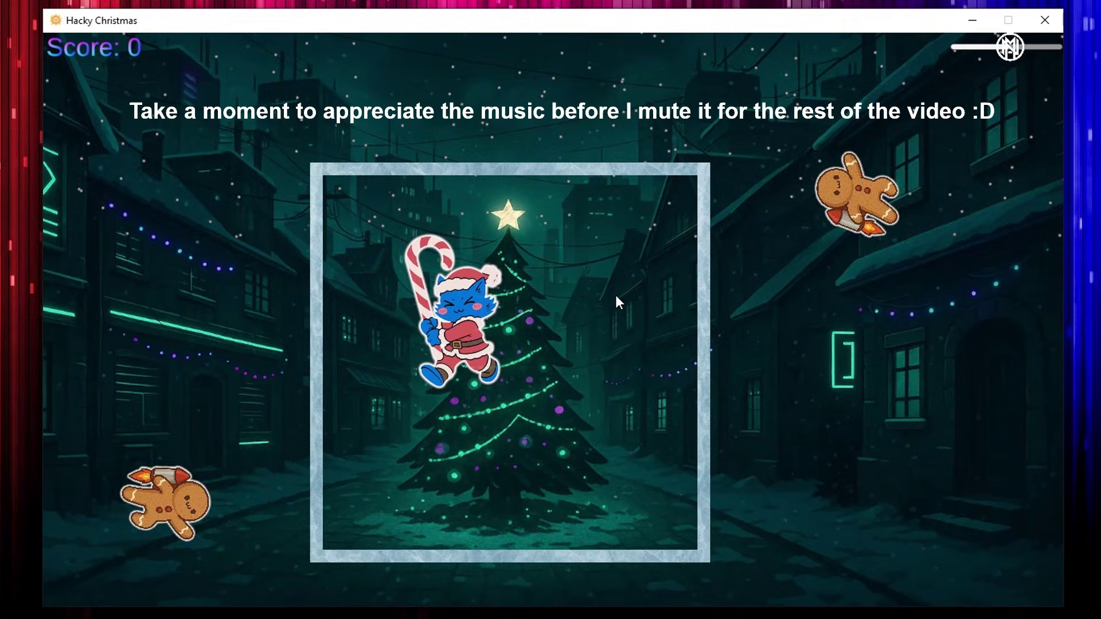
key(Left)
key(space)
key(Right)
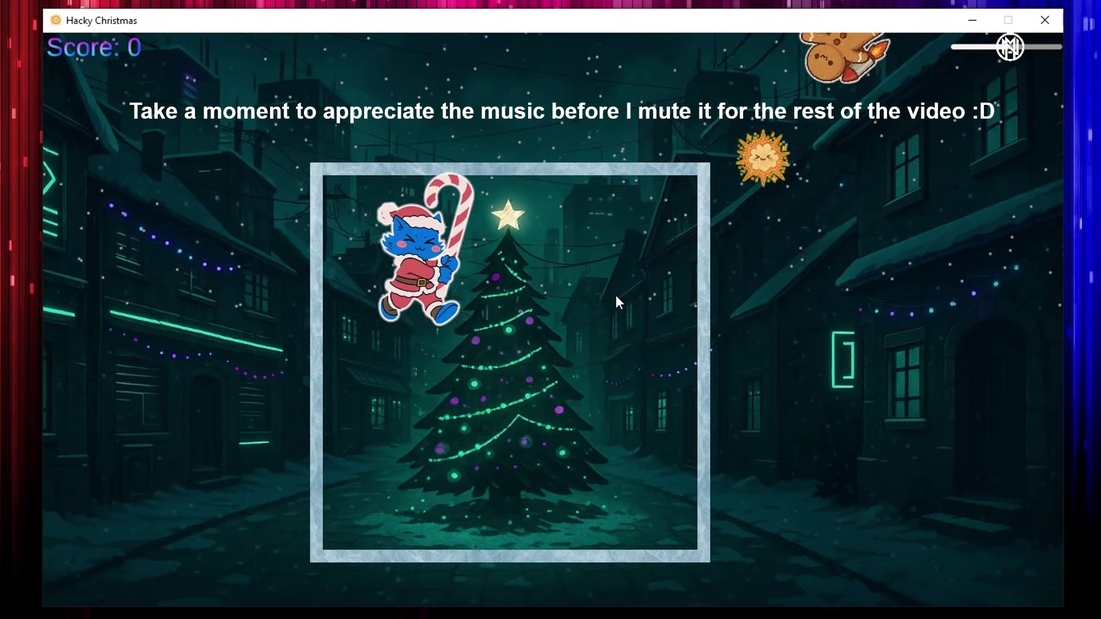
key(Right)
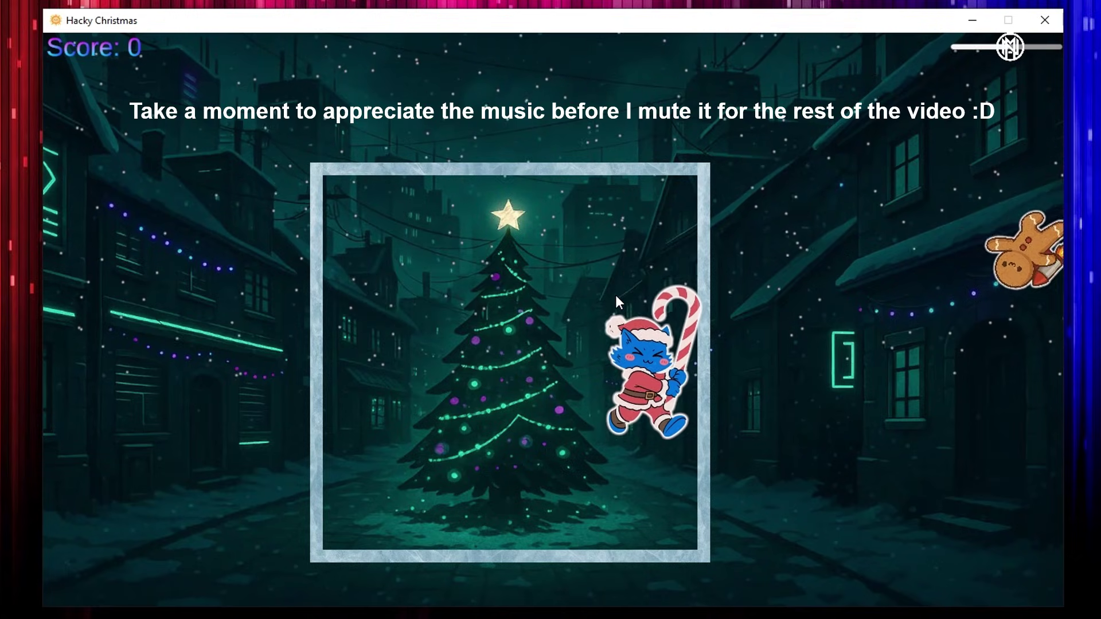
key(Left)
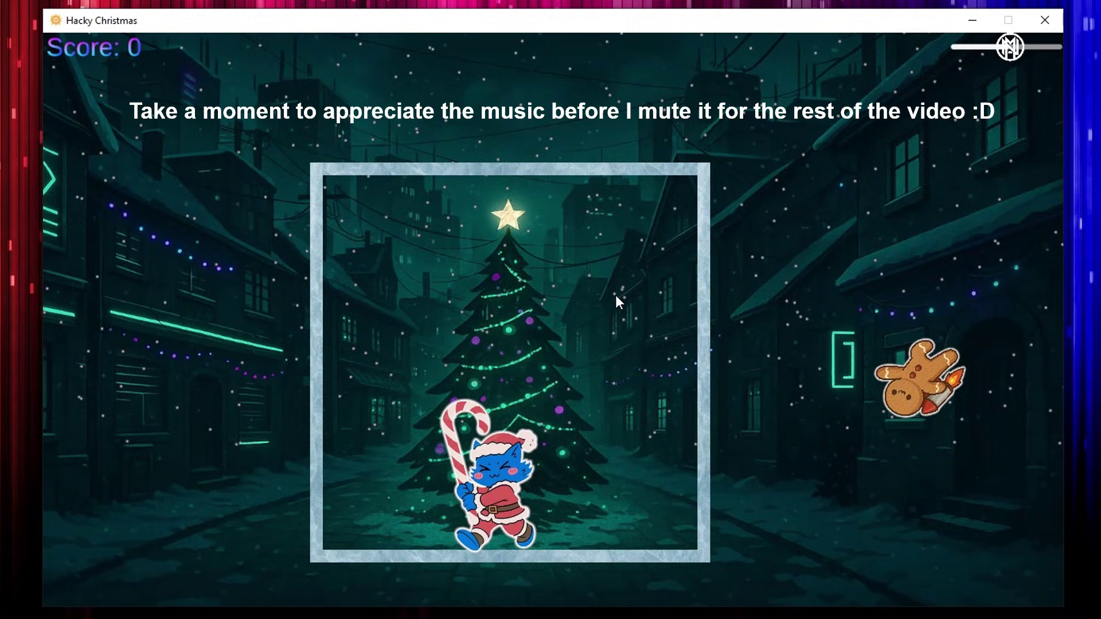
key(Right)
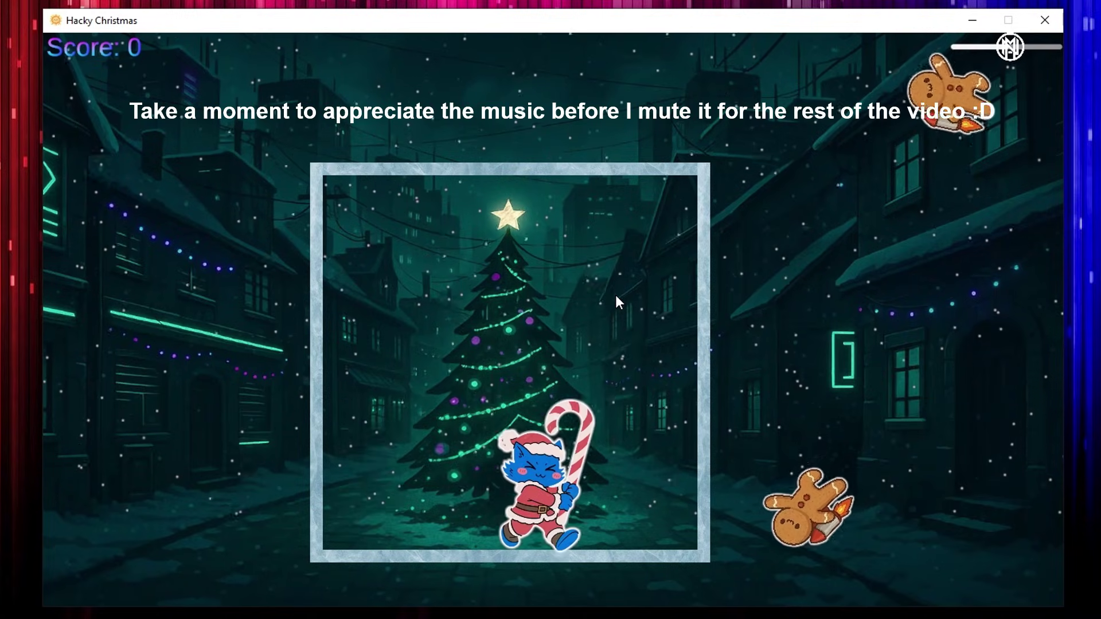
key(Left)
key(Up)
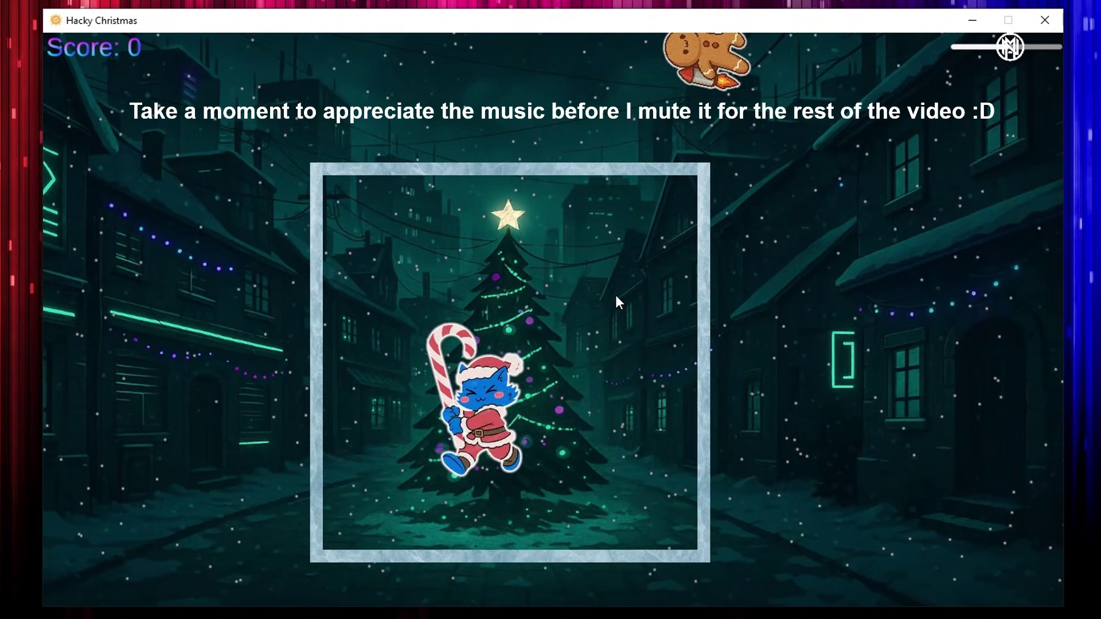
key(Right)
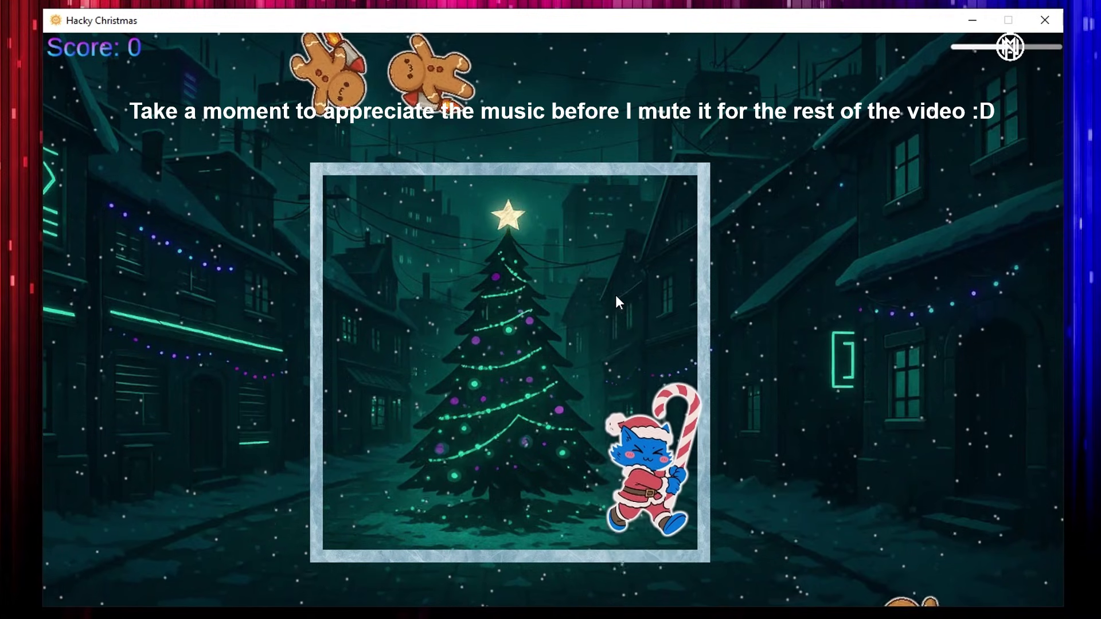
key(Left)
key(Up)
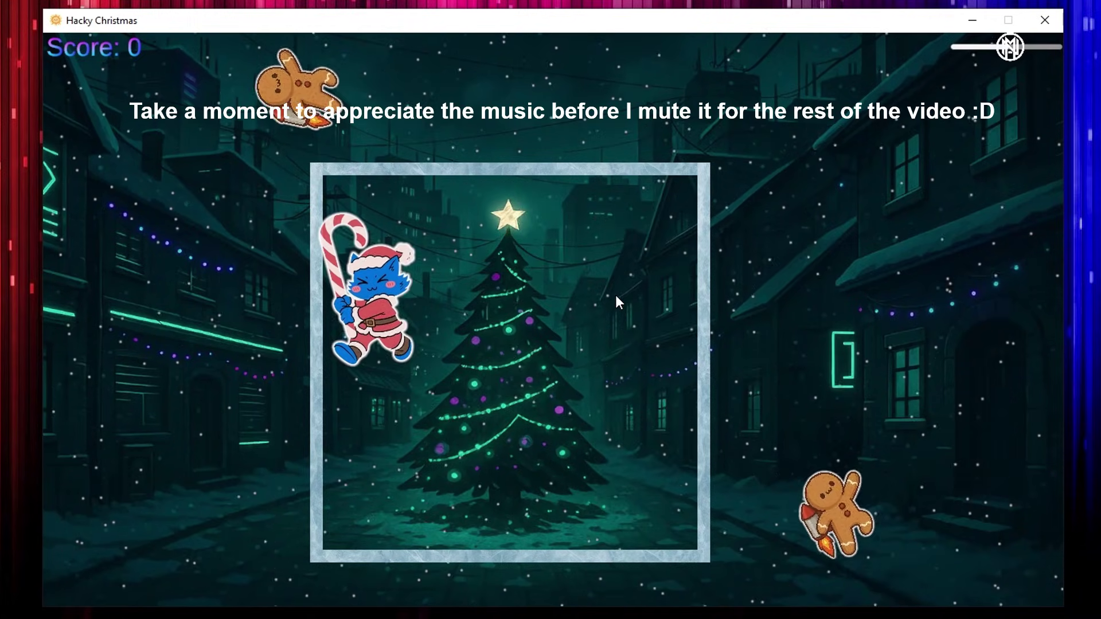
key(Right)
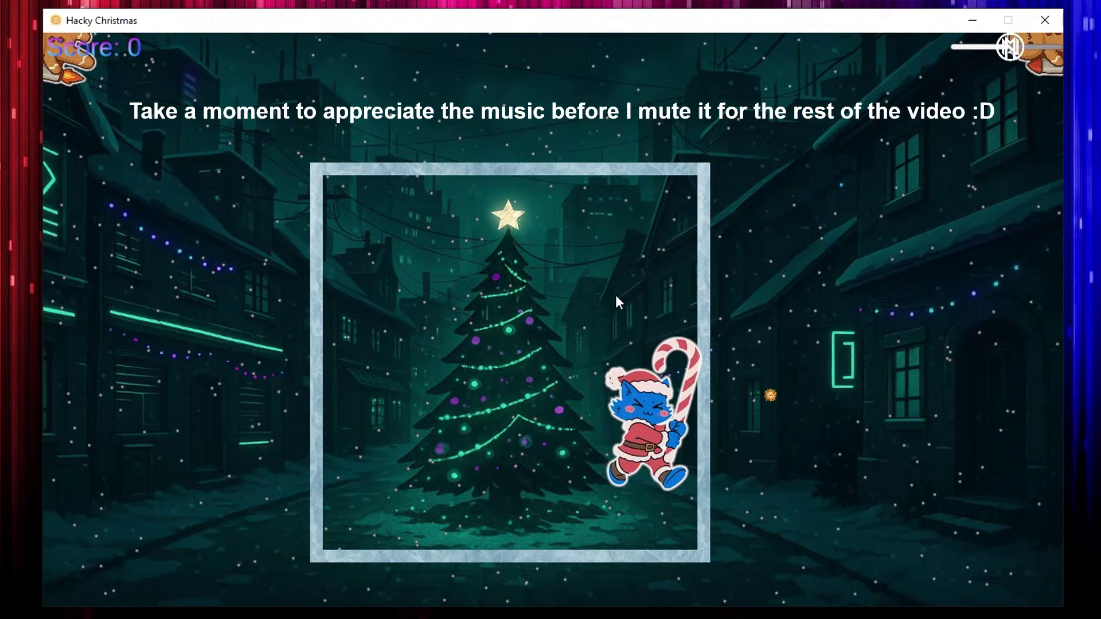
key(Left)
key(Up)
key(Right)
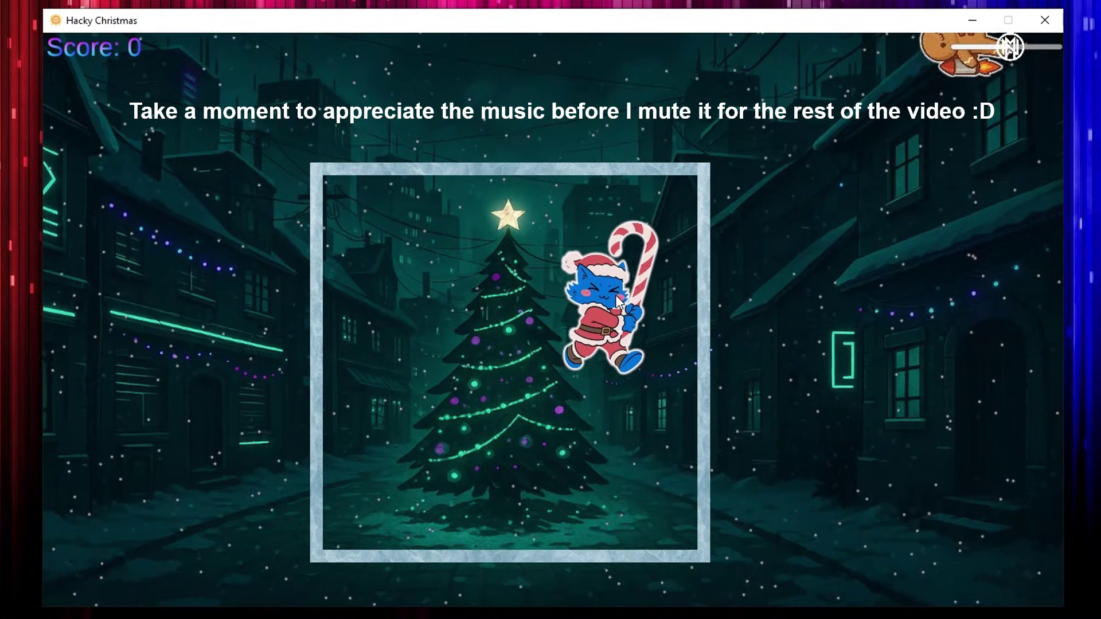
Lower the game's music volume.
click(1000, 58)
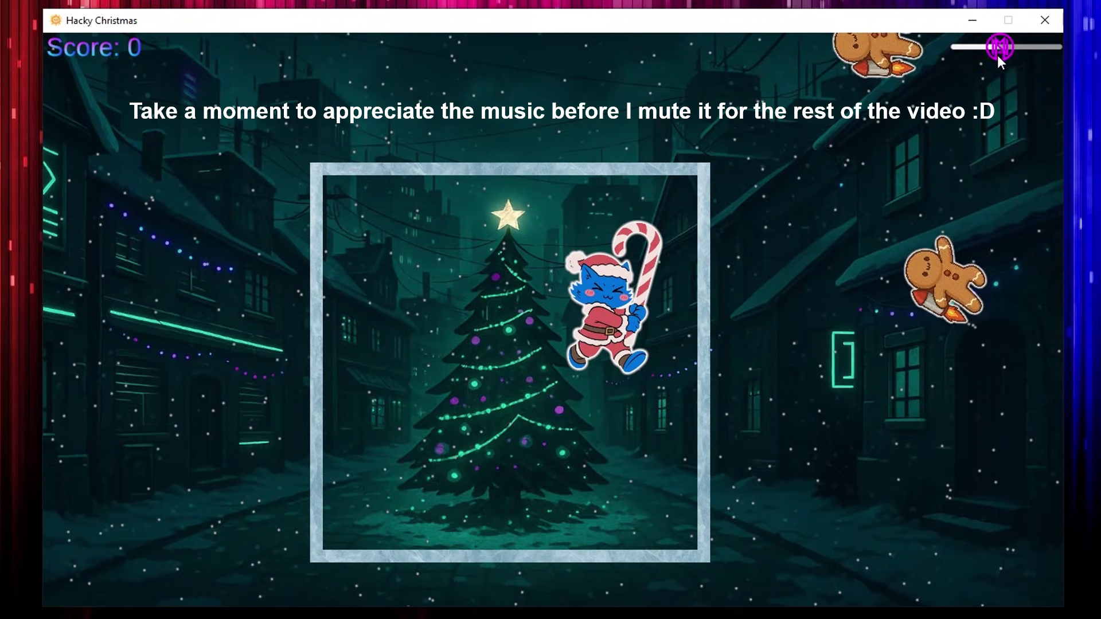
drag(1000, 60, 985, 59)
click(781, 172)
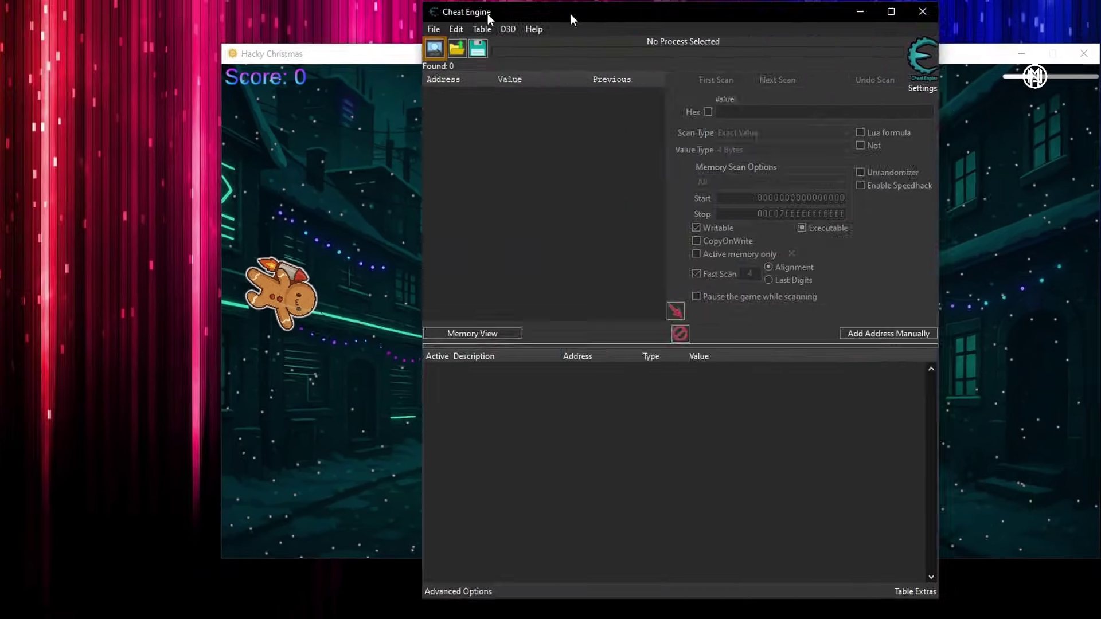
Place Cheat Engine beside the game window and attach it to the Hacky Christmas process.
drag(488, 14, 131, 86)
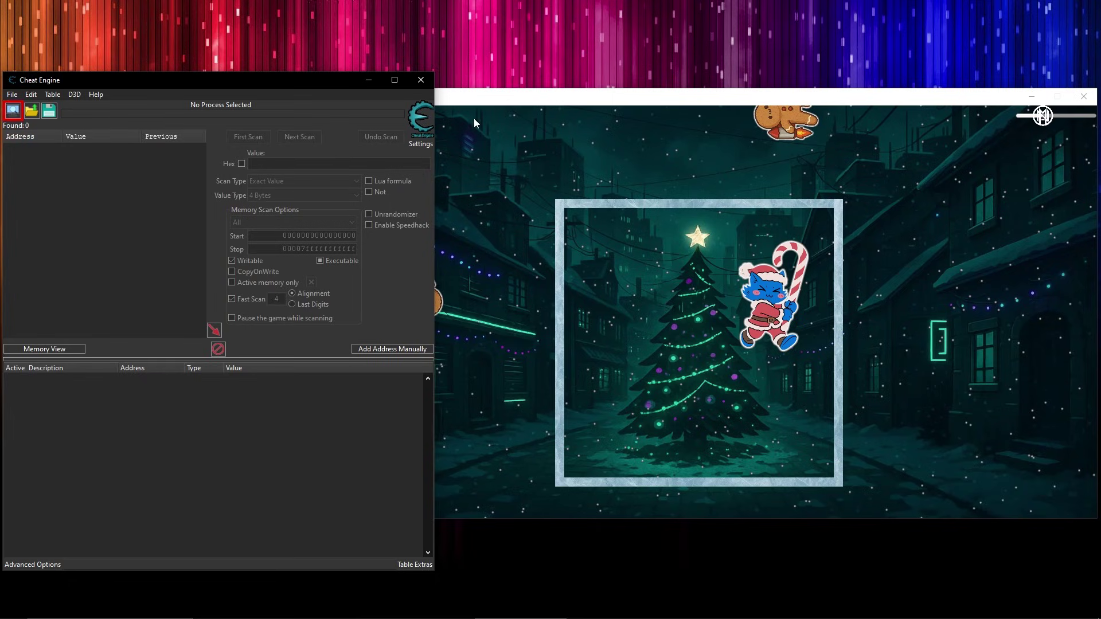
drag(475, 103, 480, 104)
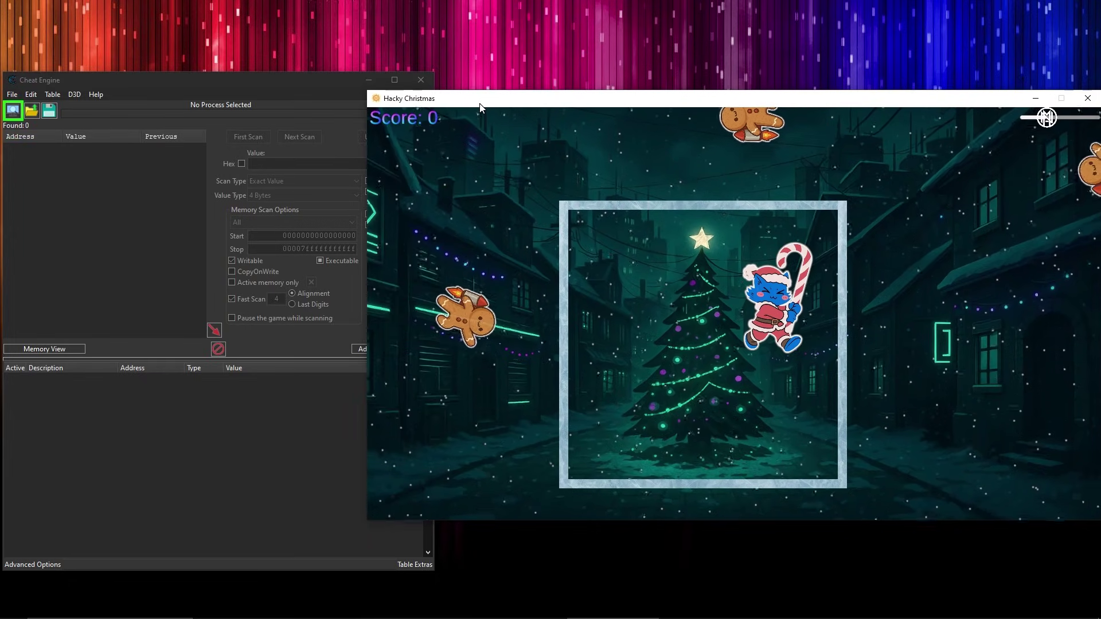
drag(263, 86, 262, 72)
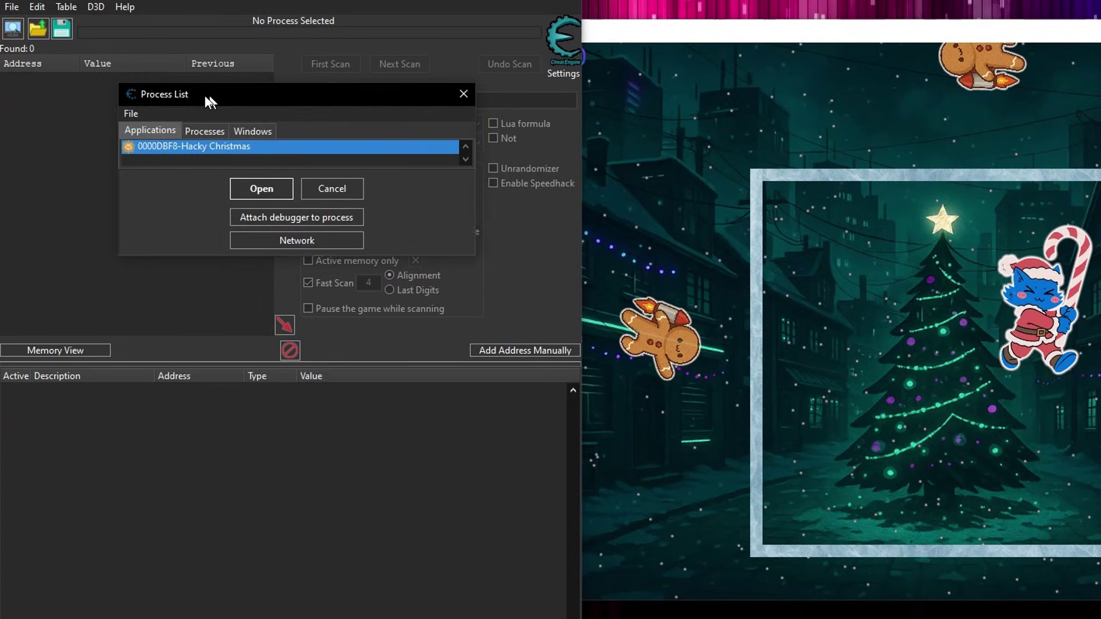
drag(209, 104, 97, 95)
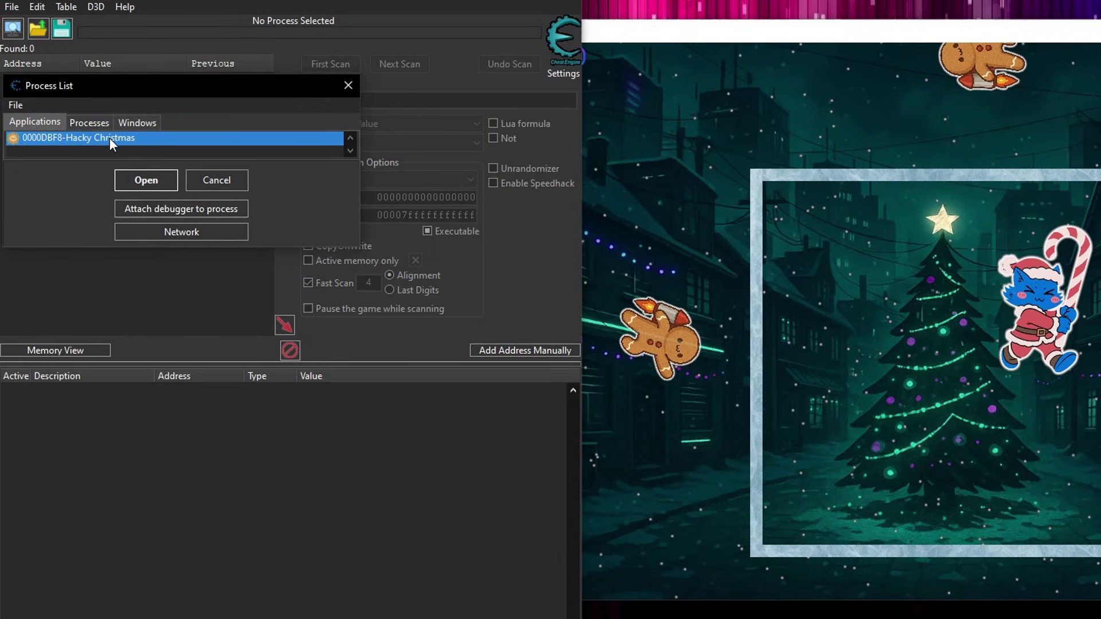
double_click(108, 138)
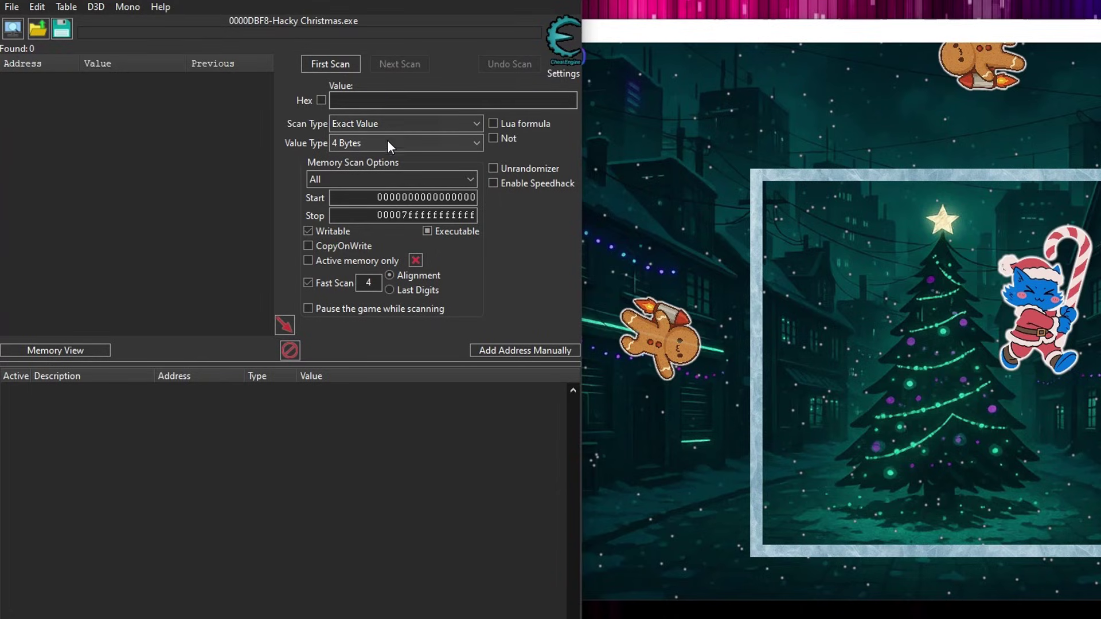
Configure the memory scan with value type Float and scan type Unknown initial value.
click(378, 121)
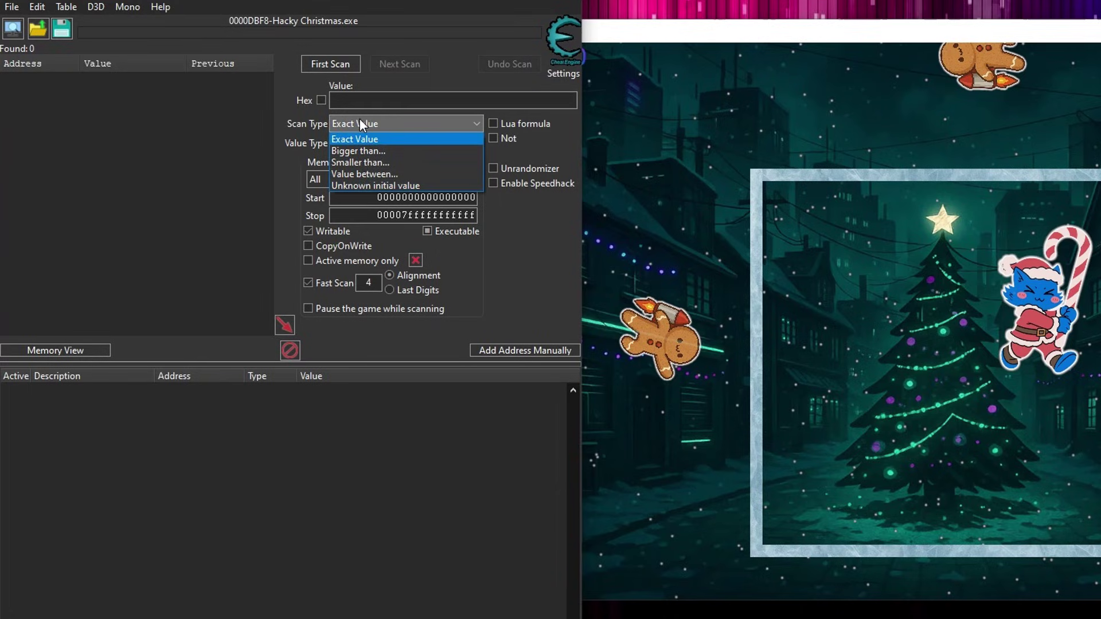
click(361, 122)
click(346, 143)
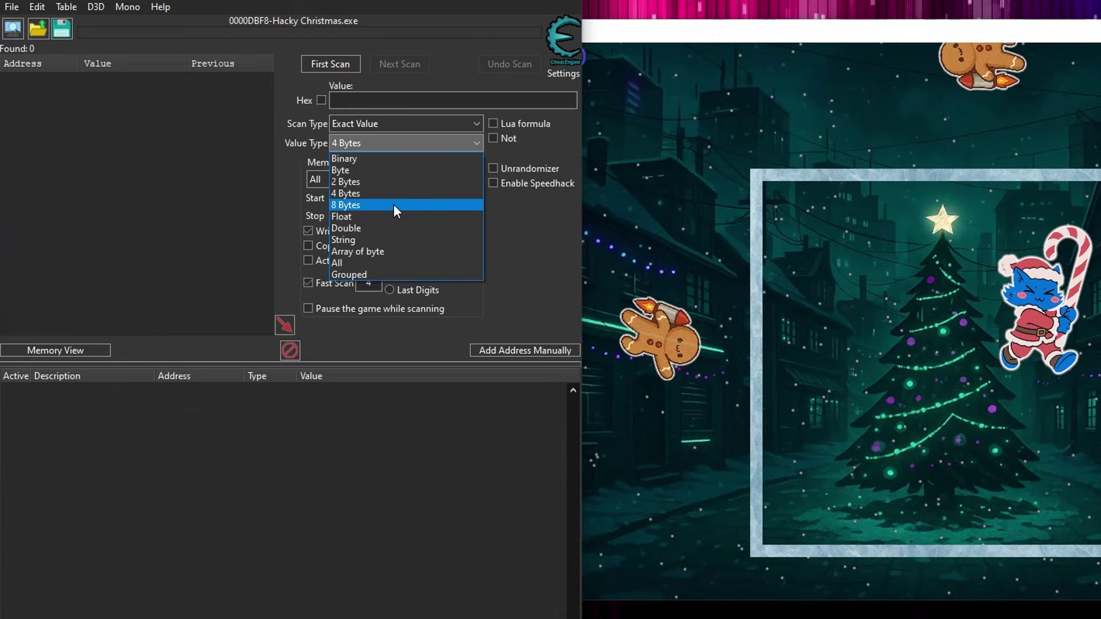
click(379, 214)
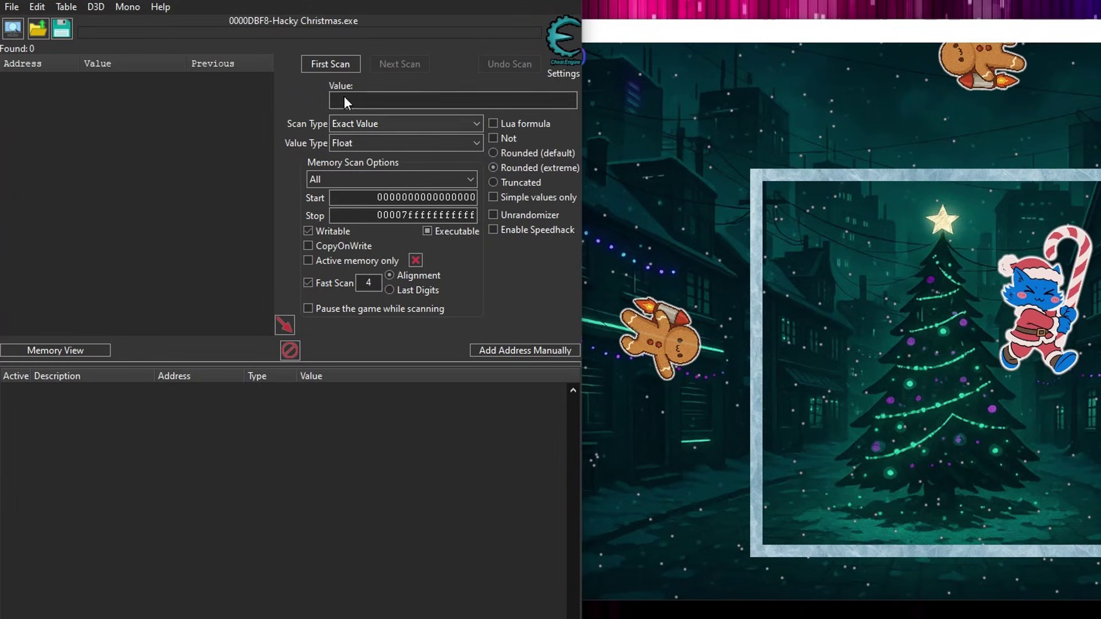
click(367, 123)
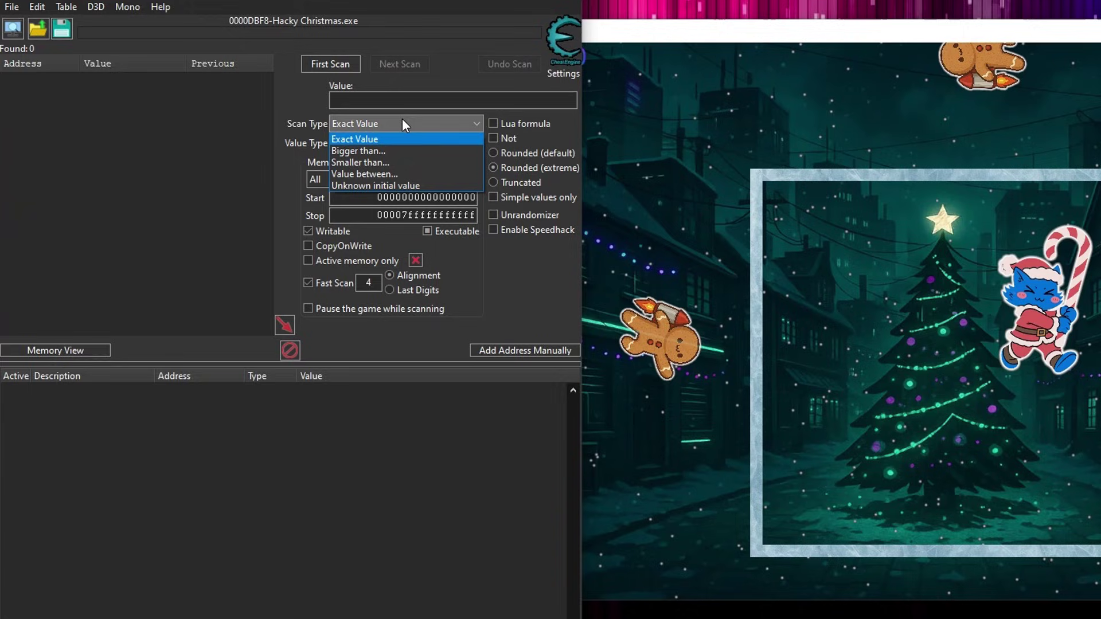
click(411, 187)
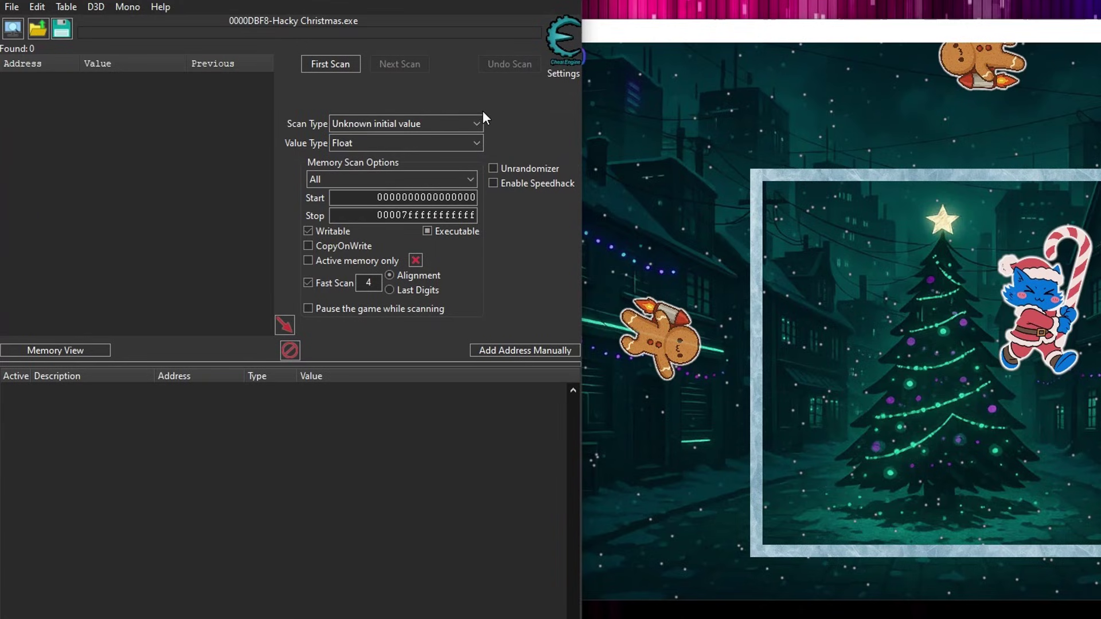
Move the cat to the left wall of the ice frame in the game and run the first scan in Cheat Engine.
click(842, 278)
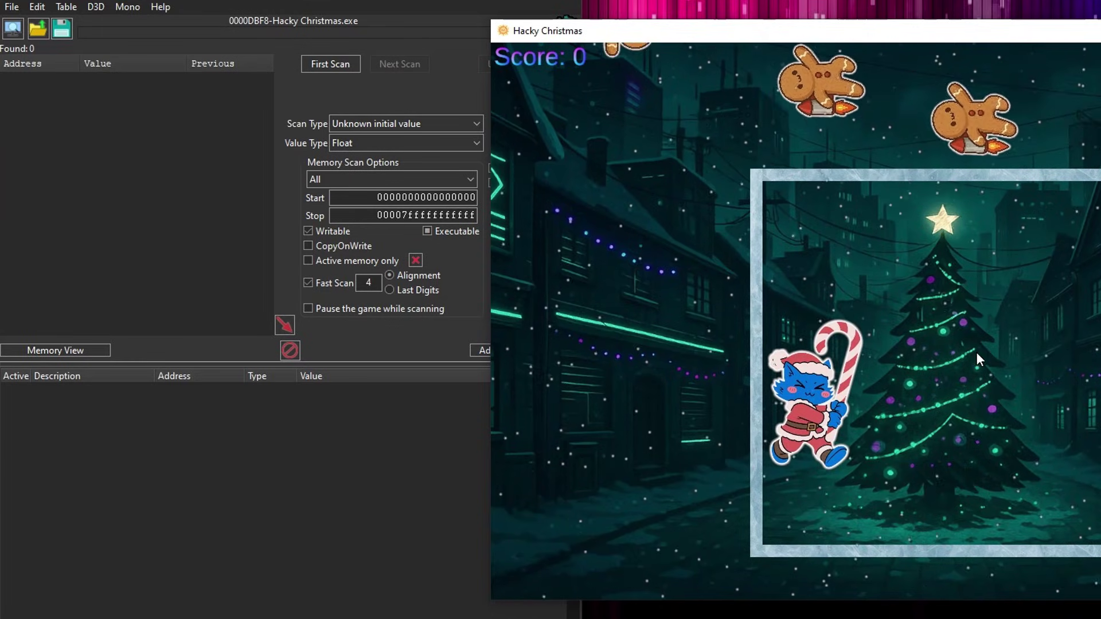
click(172, 171)
click(339, 59)
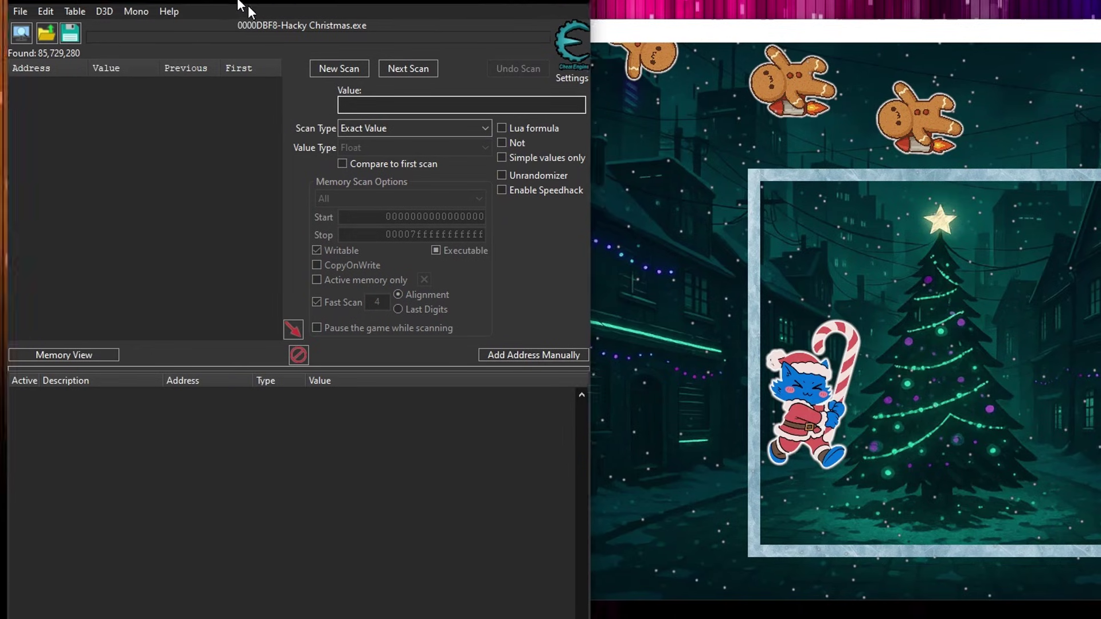
With the ice frame in view beside Cheat Engine, move the cat slightly to the right and run a next scan for Increased value.
drag(247, 6, 176, 20)
click(680, 20)
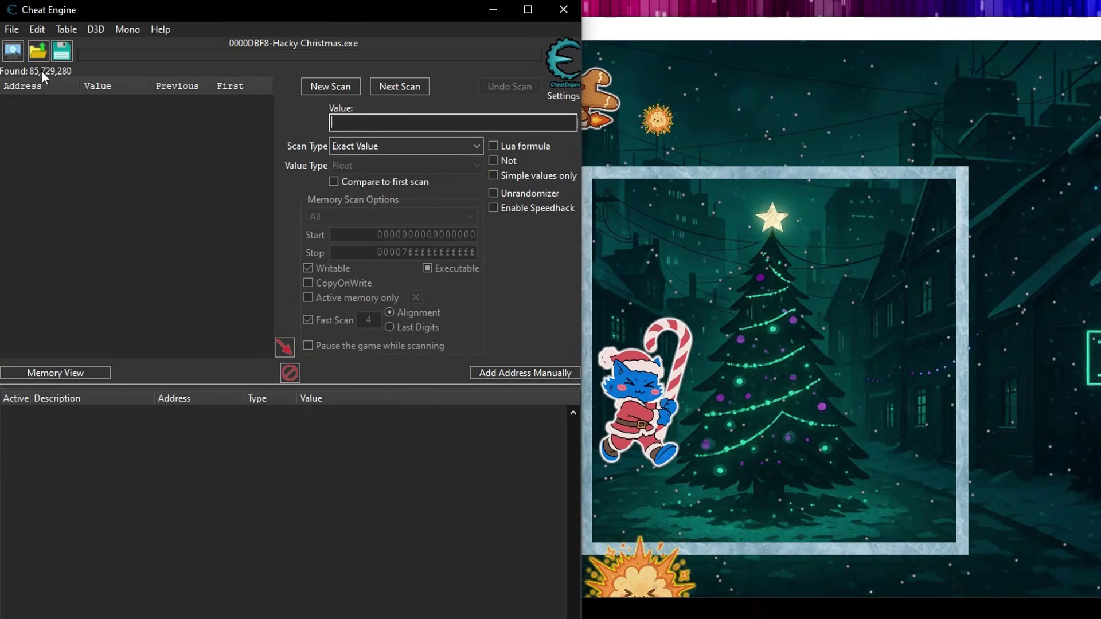
click(664, 367)
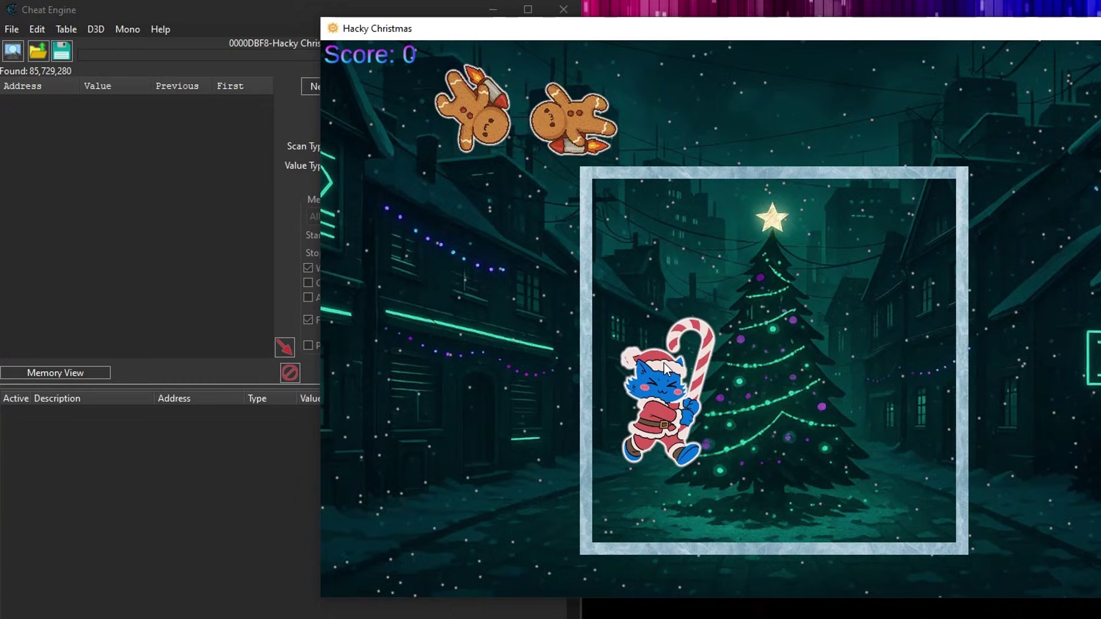
click(186, 8)
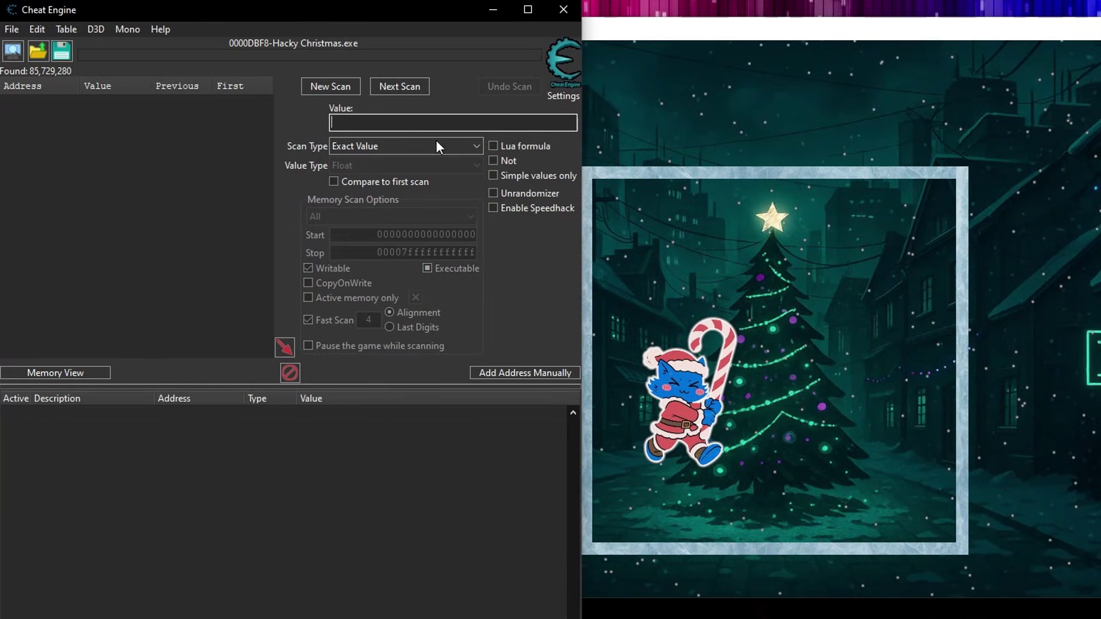
click(424, 147)
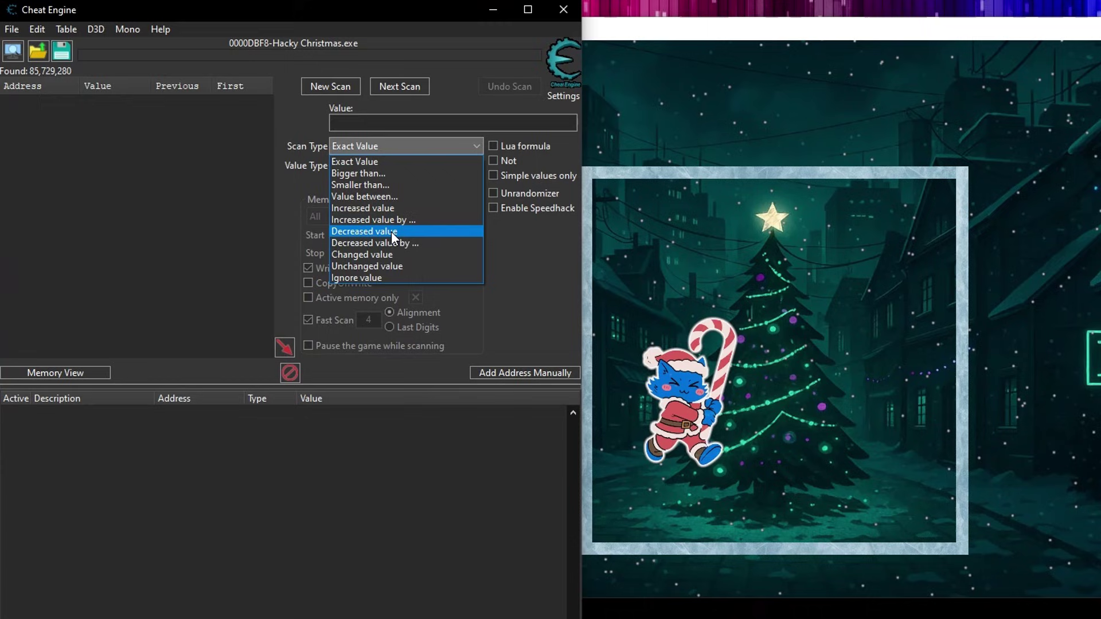
click(394, 209)
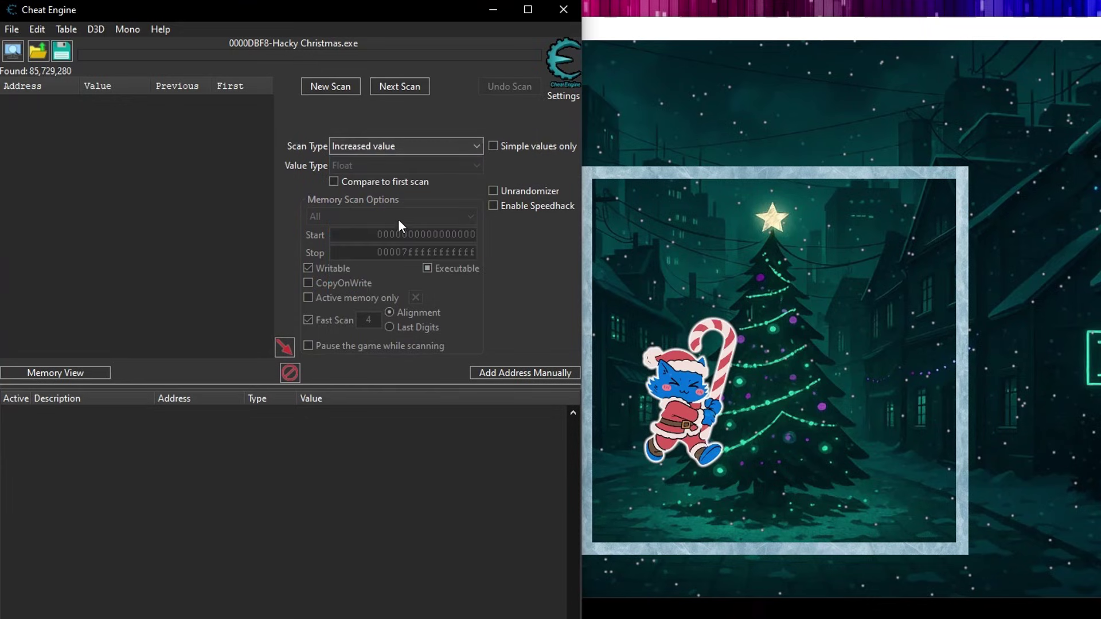
click(409, 88)
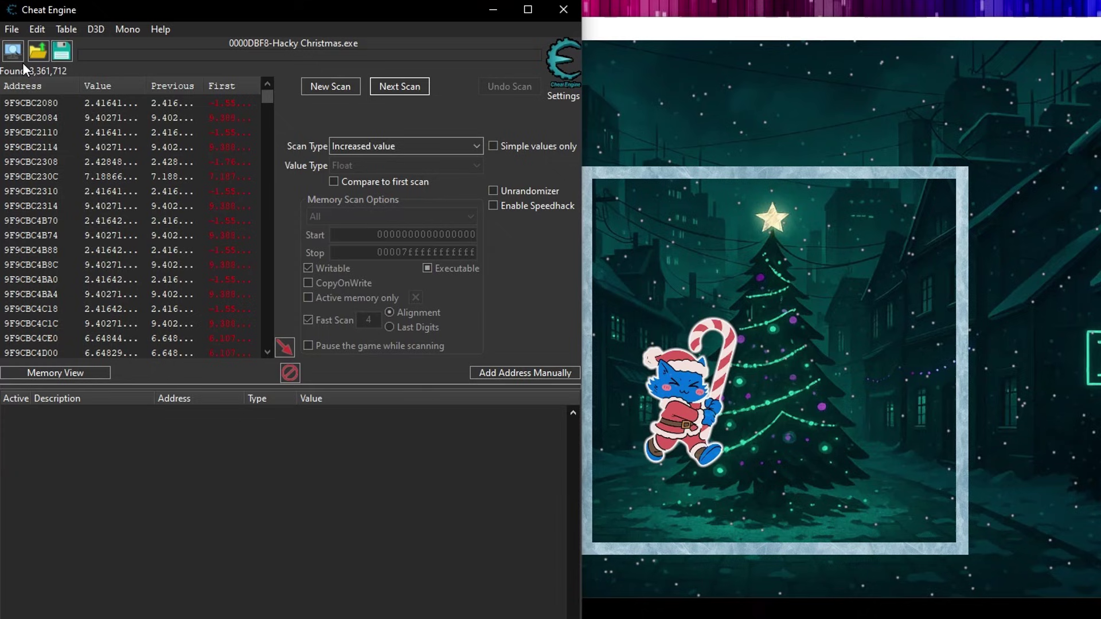
Move the cat further right to the middle of the frame and filter the found addresses by Increased value again.
click(794, 328)
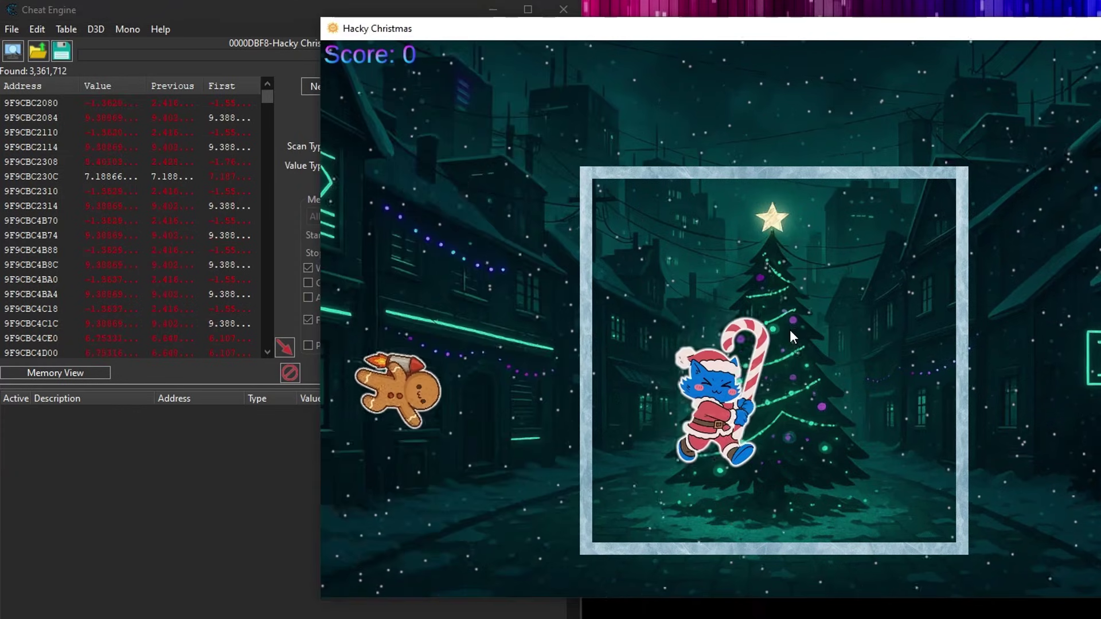
click(245, 23)
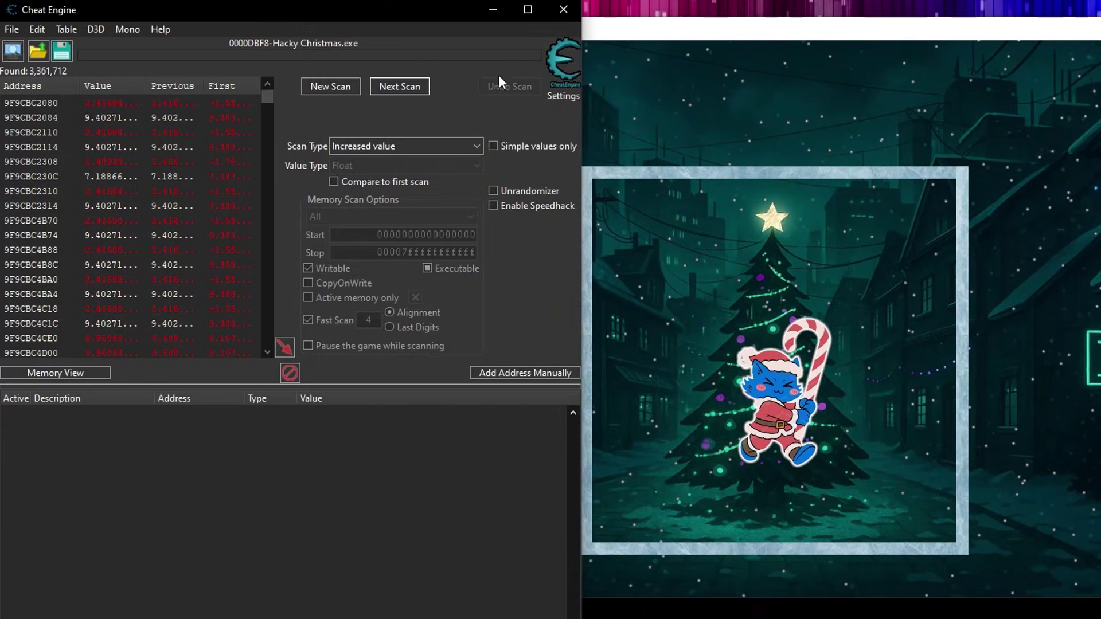
click(398, 84)
Move the cat right past the middle of the frame and narrow the results with another Increased value scan.
click(852, 277)
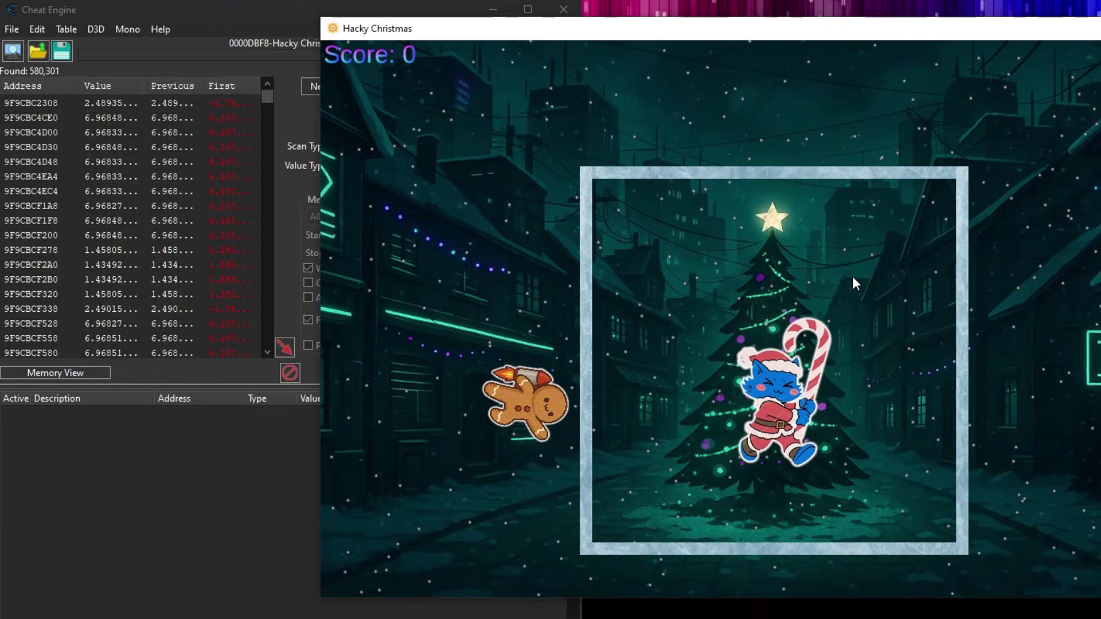
click(265, 16)
click(409, 85)
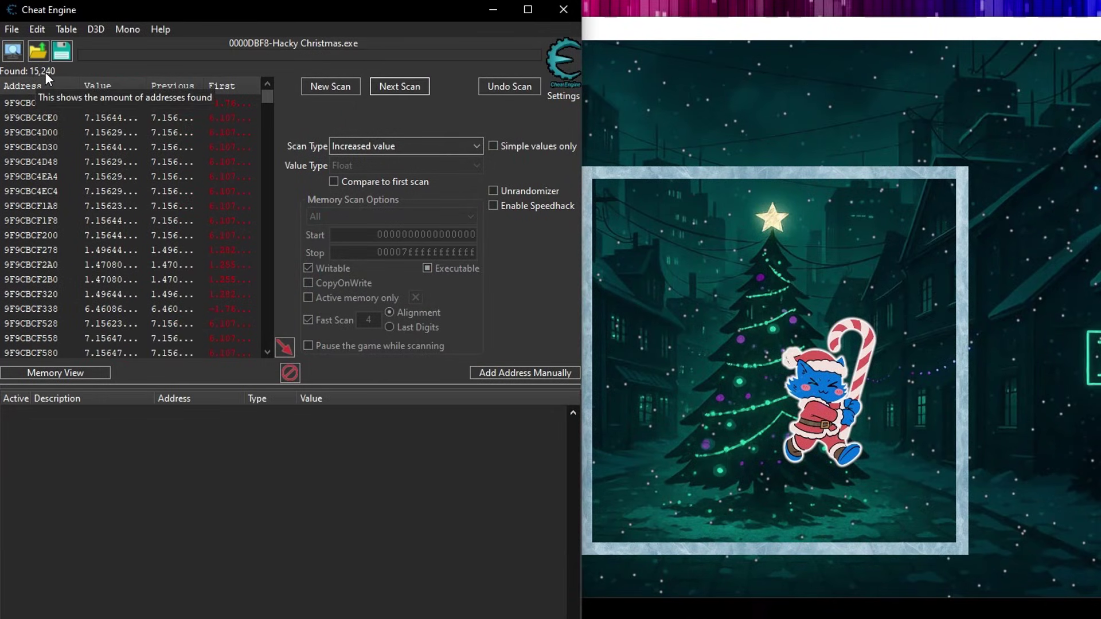
Move the cat left toward the middle of the frame and filter the found addresses with a Decreased value scan.
click(371, 145)
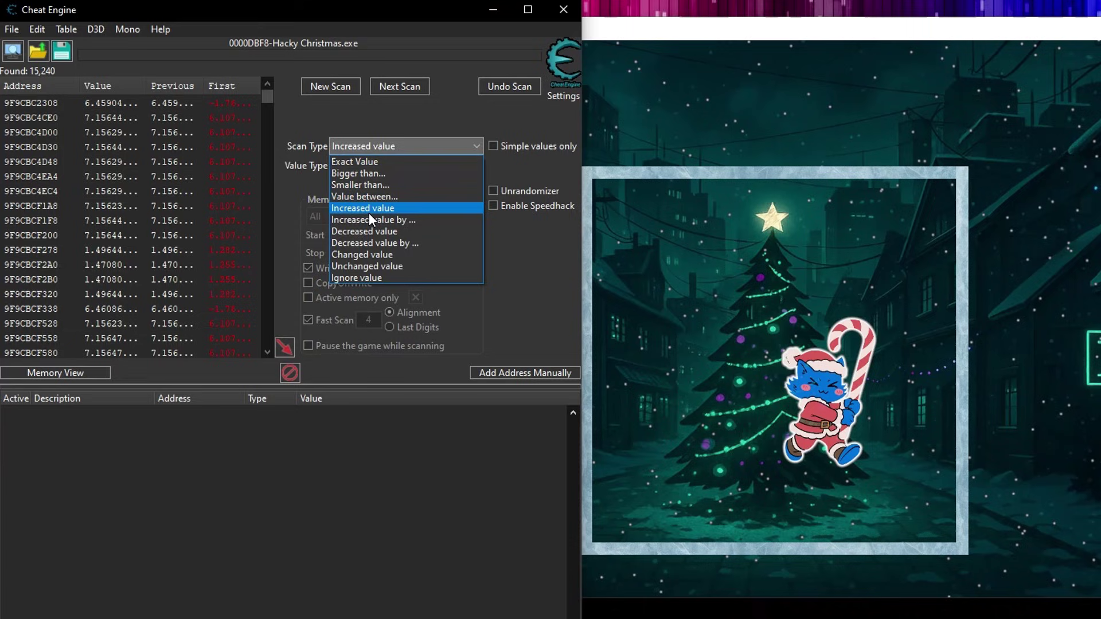
click(368, 231)
click(895, 318)
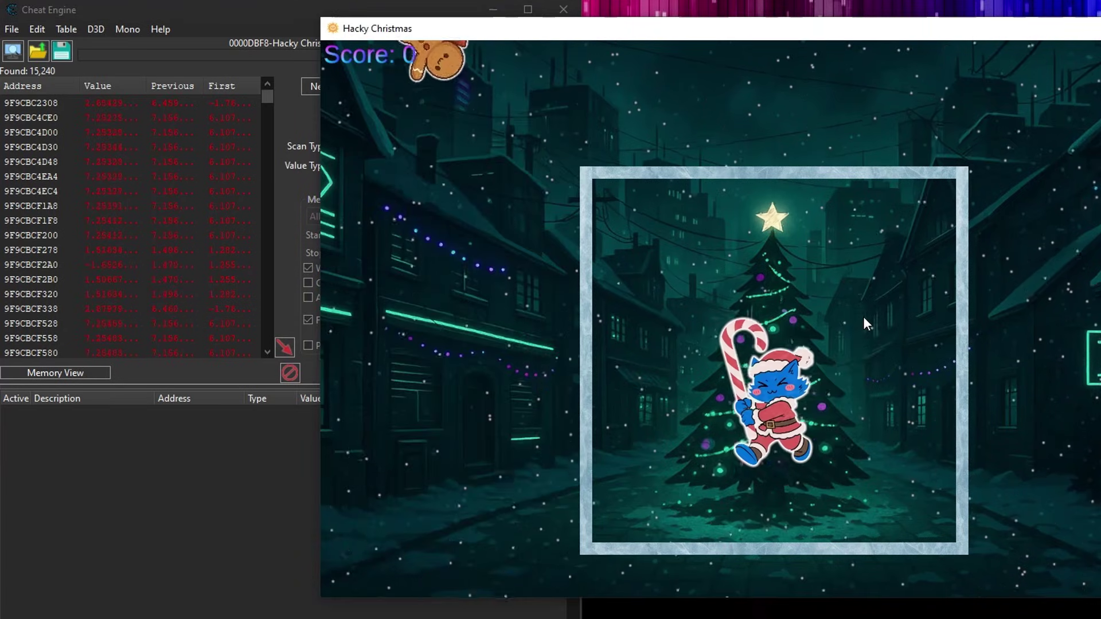
click(258, 15)
click(396, 86)
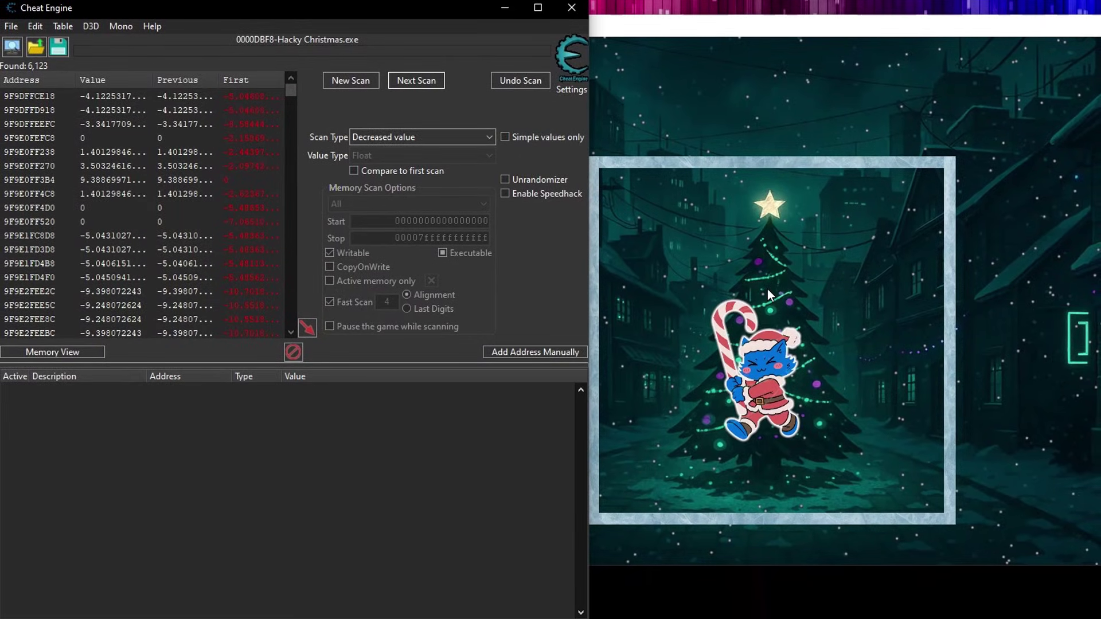
Run a repeating Unchanged value scan, move the cat only vertically in the game meanwhile, and stop the repeat.
click(405, 139)
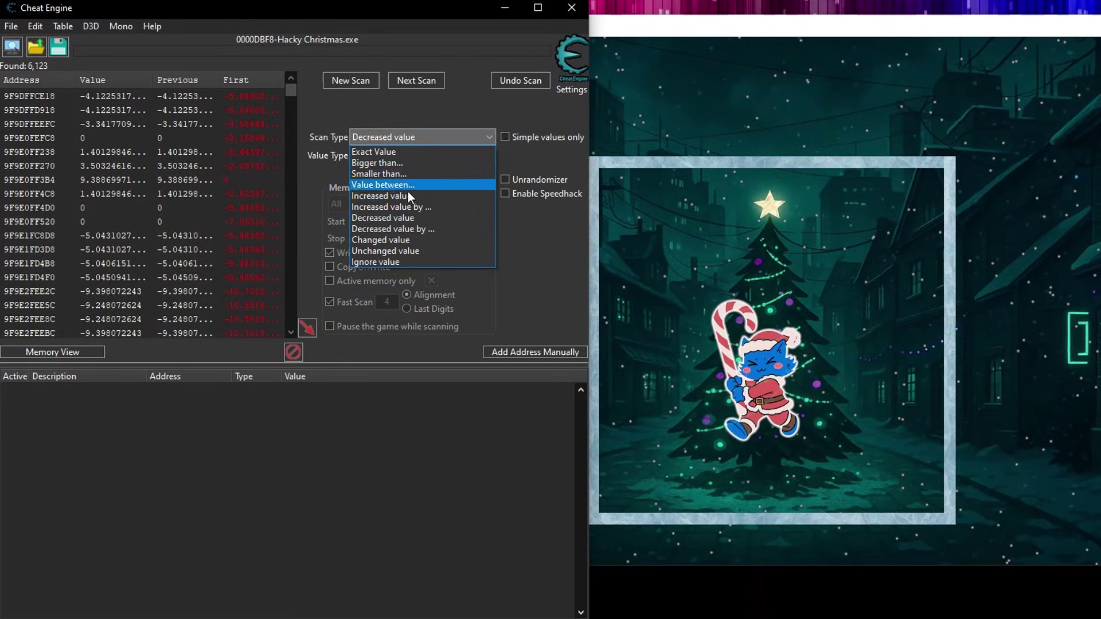
click(408, 251)
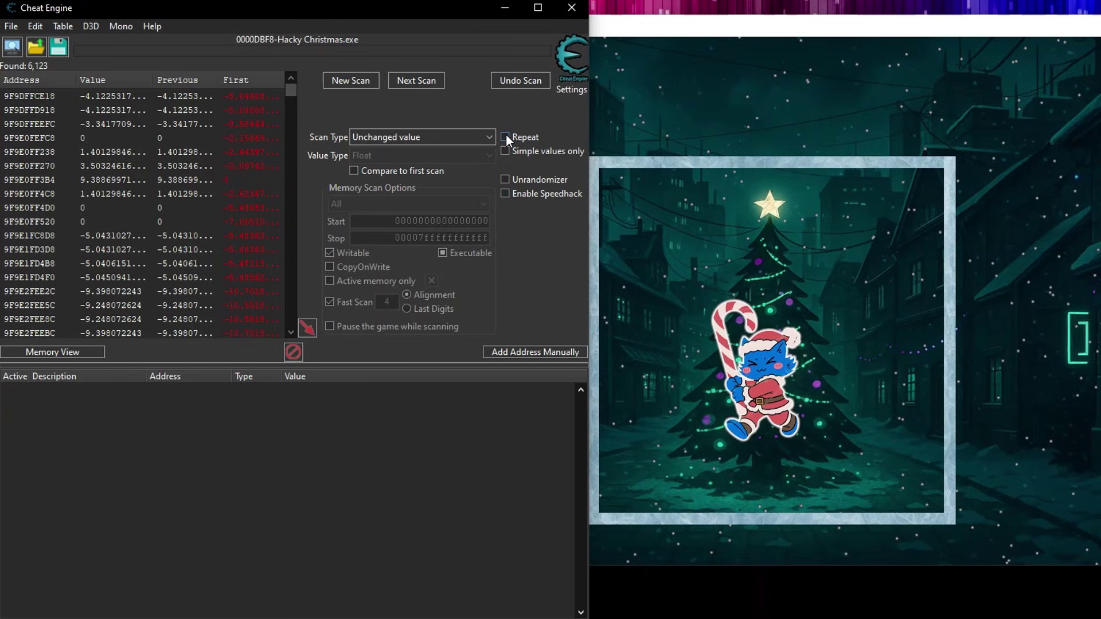
click(427, 80)
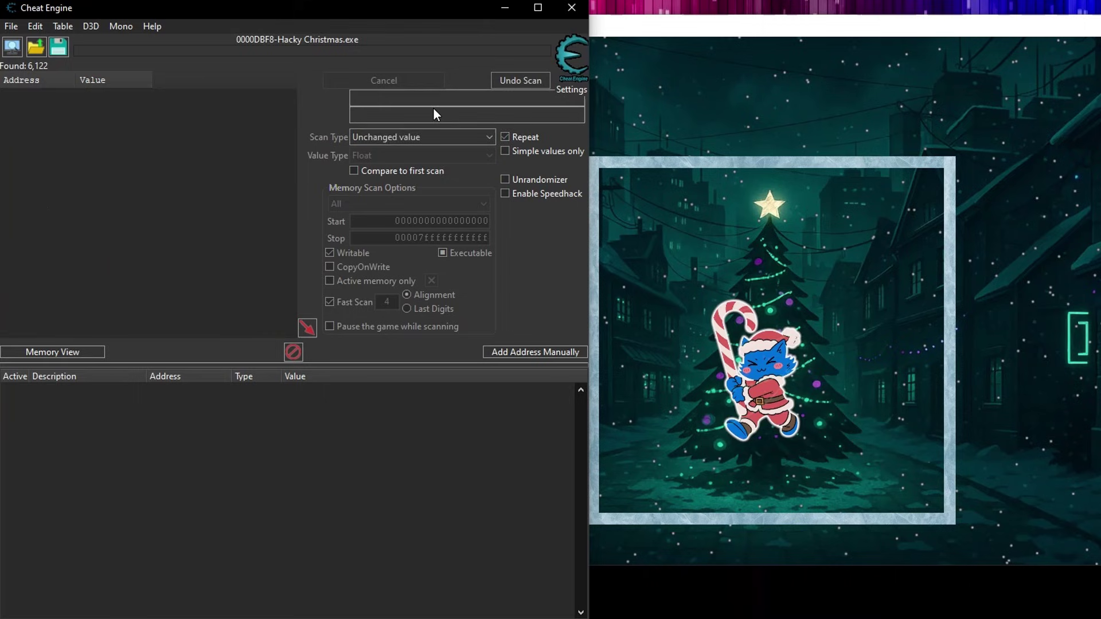
click(739, 252)
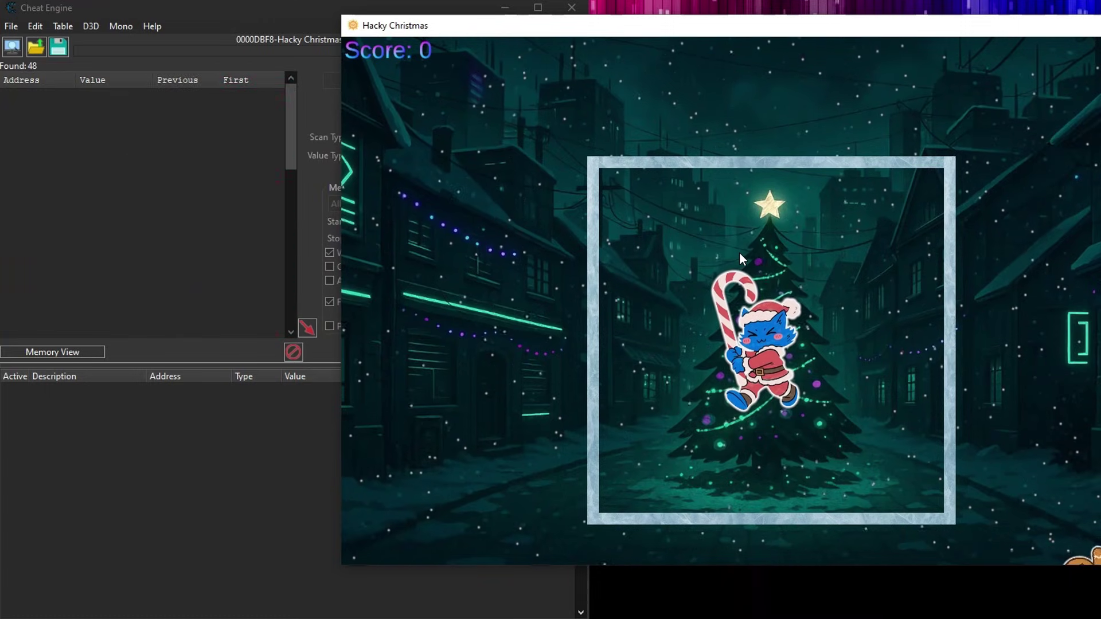
click(277, 6)
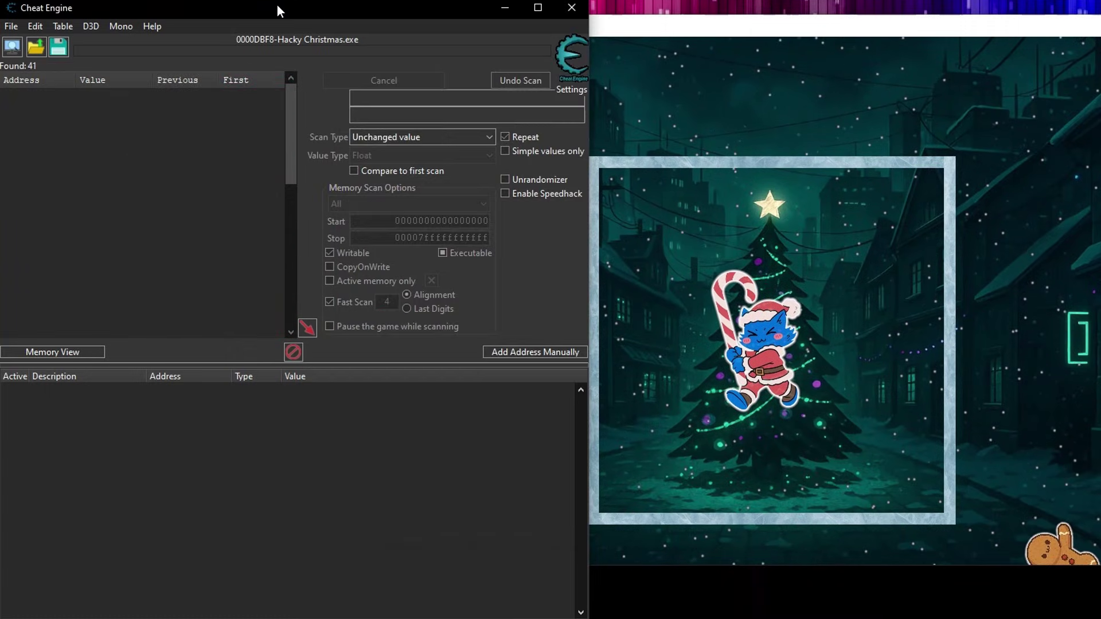
click(504, 137)
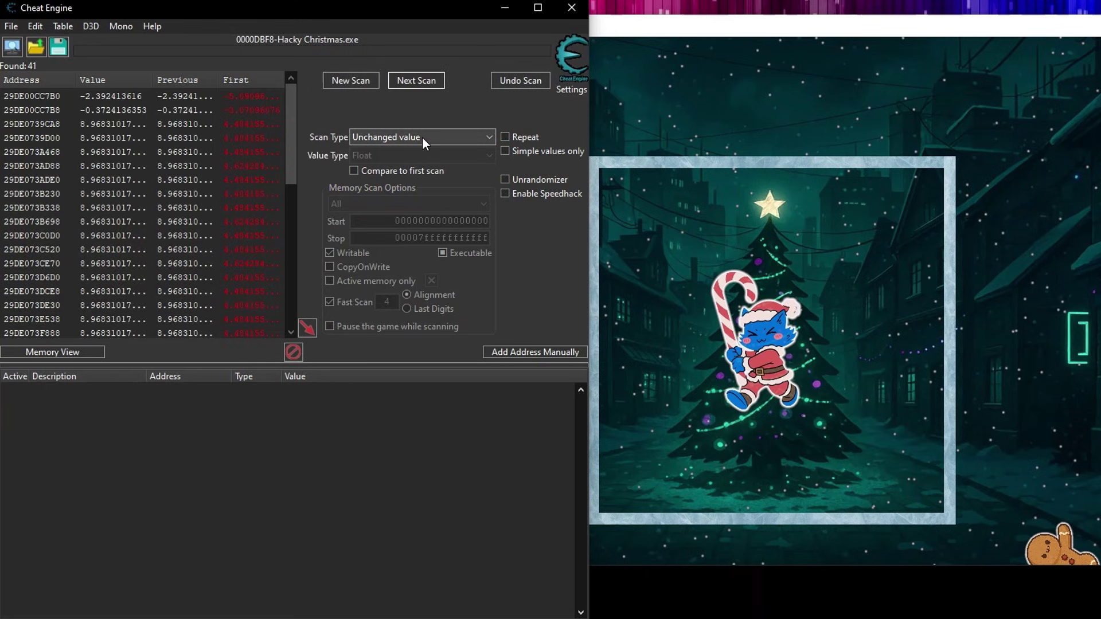
Add all remaining found addresses to the address list.
click(279, 167)
key(ctrl+a)
click(316, 328)
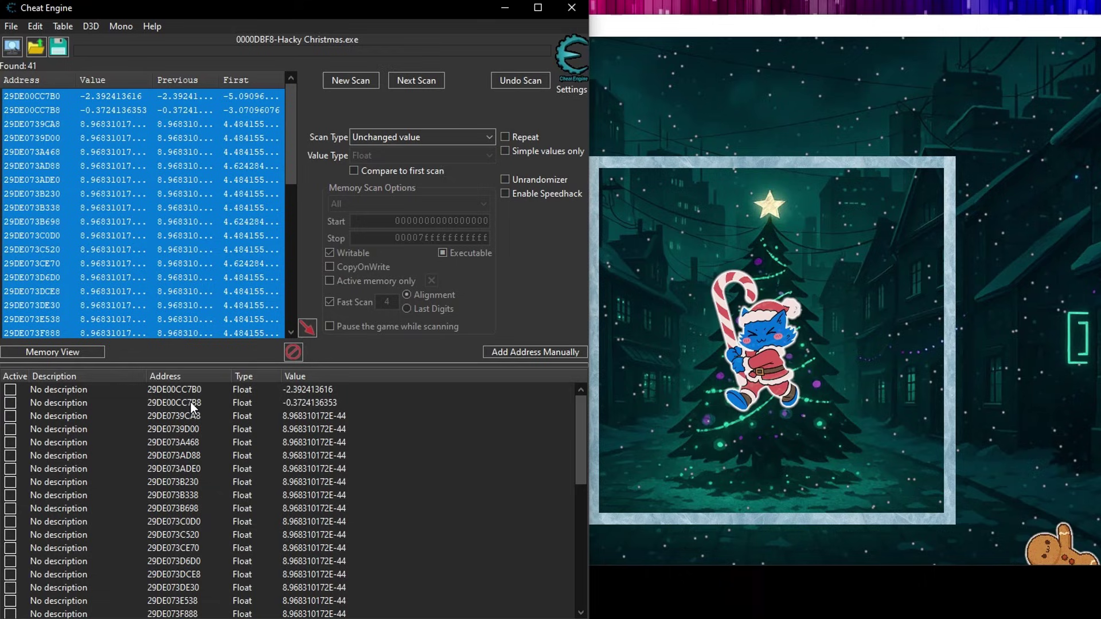
Move the cat horizontally in the game and check which listed values follow its movement.
click(681, 234)
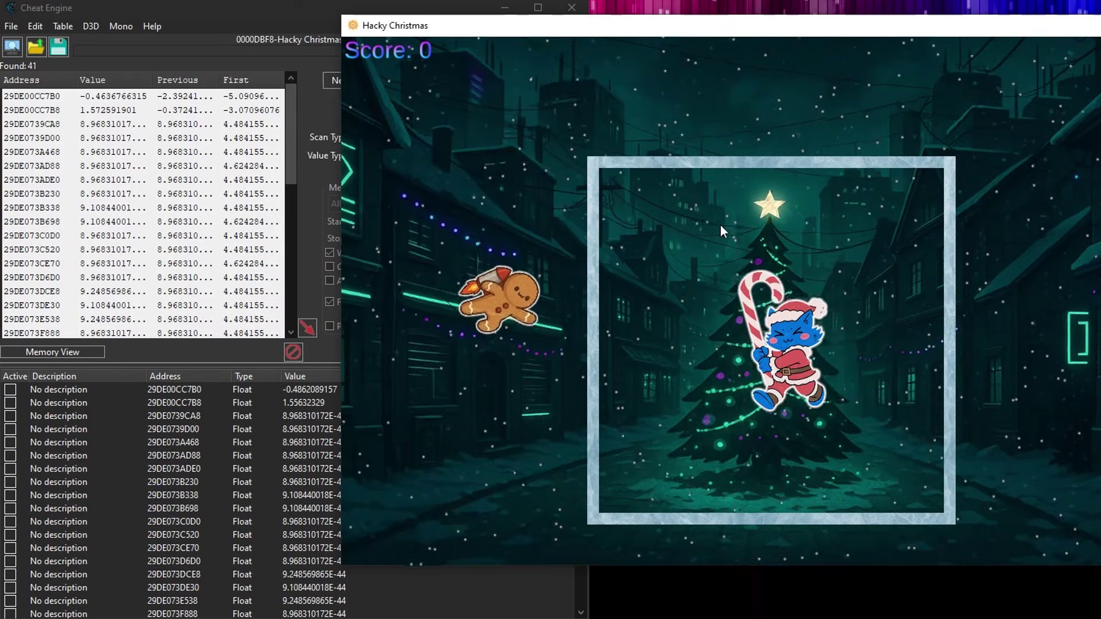
scroll(255, 456, down, 2)
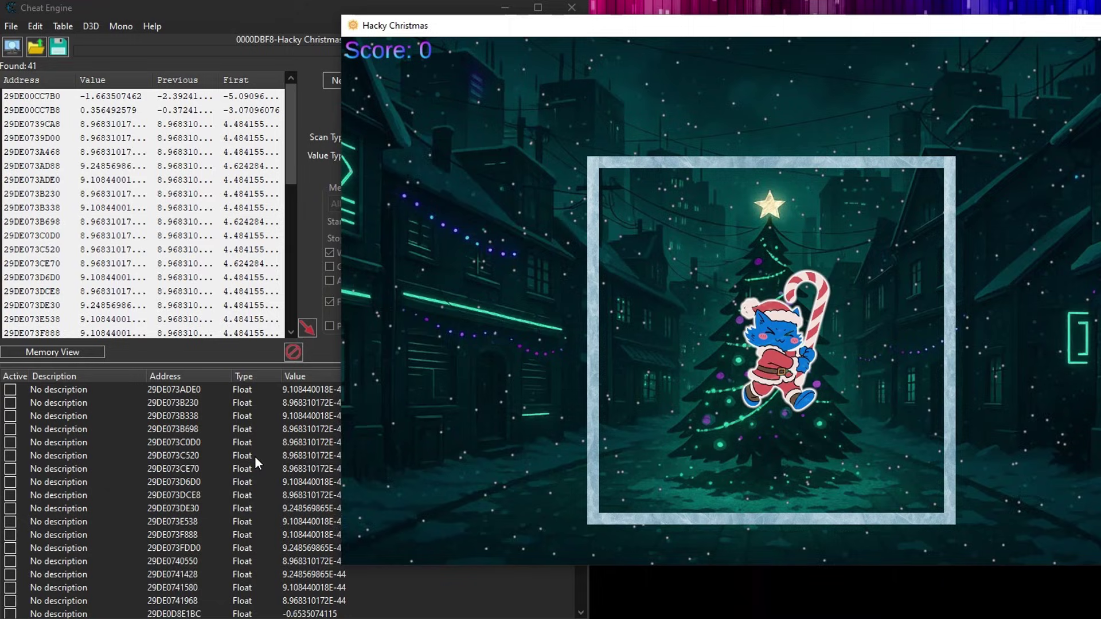
scroll(254, 455, down, 3)
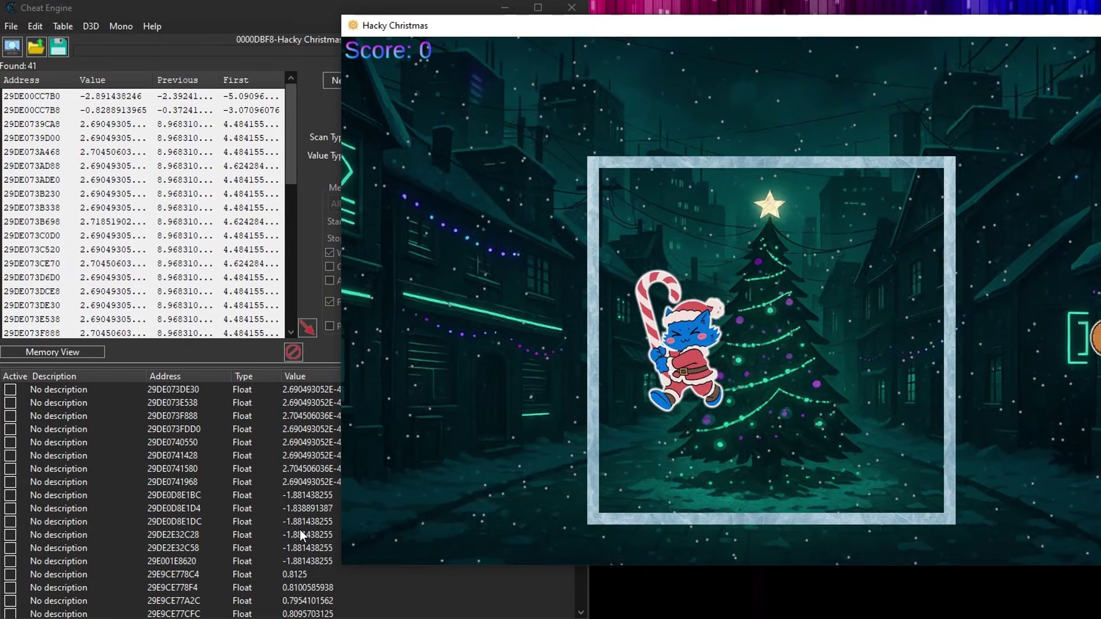
Change the description of address 29DE0D8E1BC to X and bring that entry to the start of the address list.
click(299, 500)
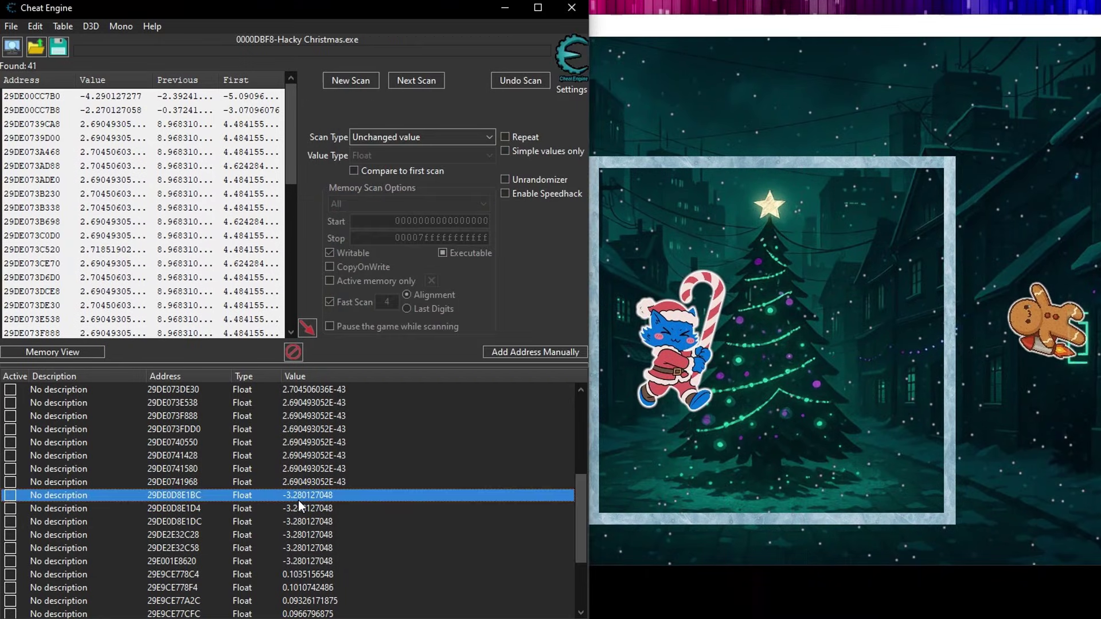
double_click(76, 494)
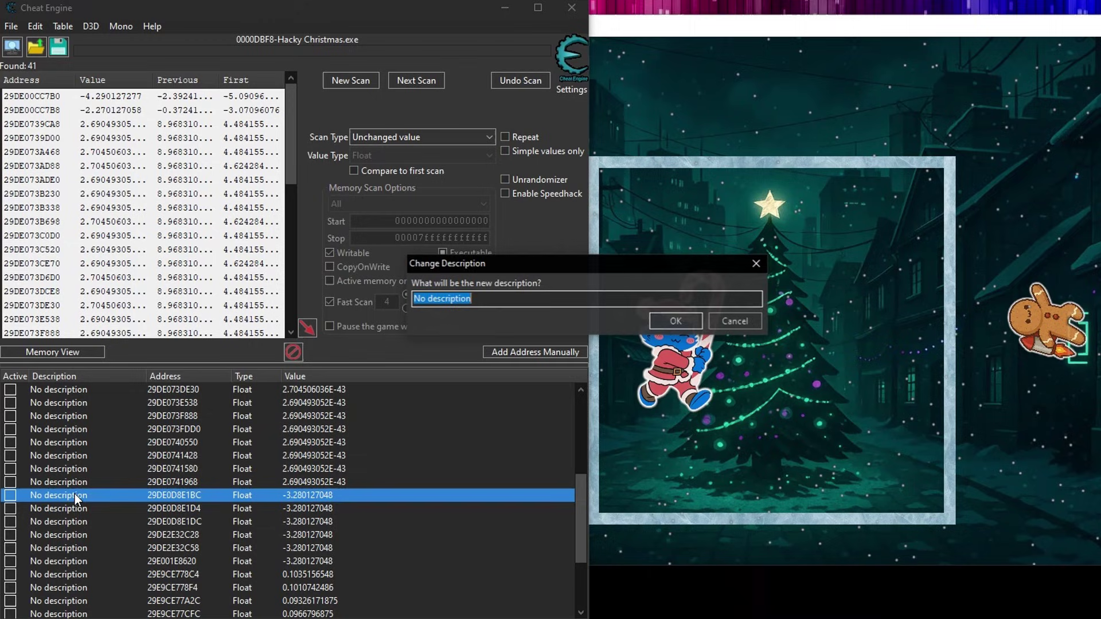
text(x)
click(677, 321)
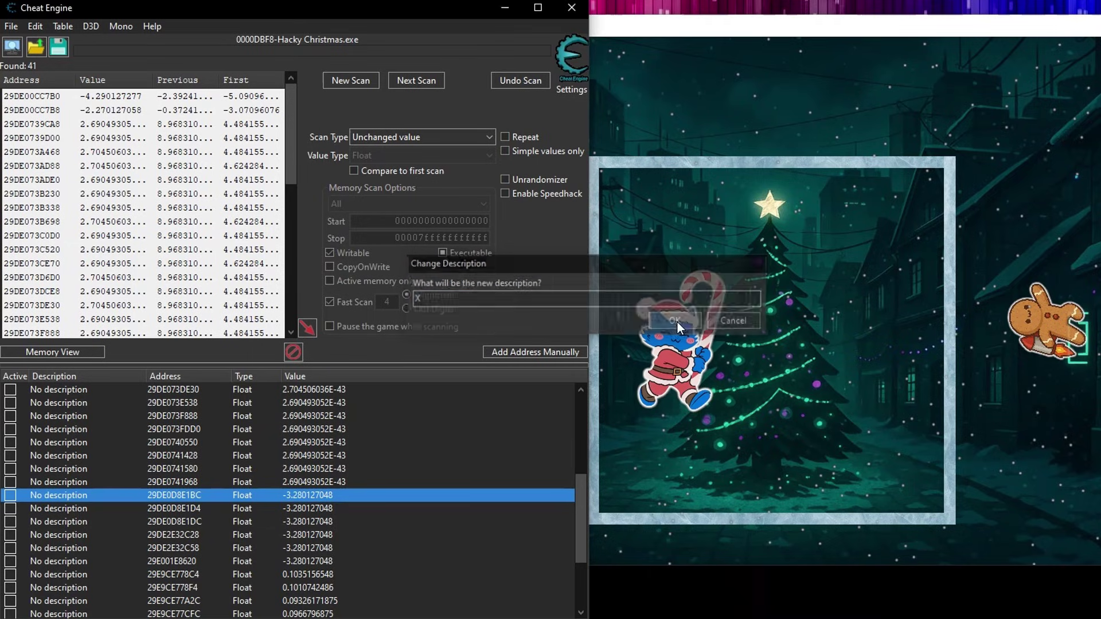
scroll(183, 489, up, 5)
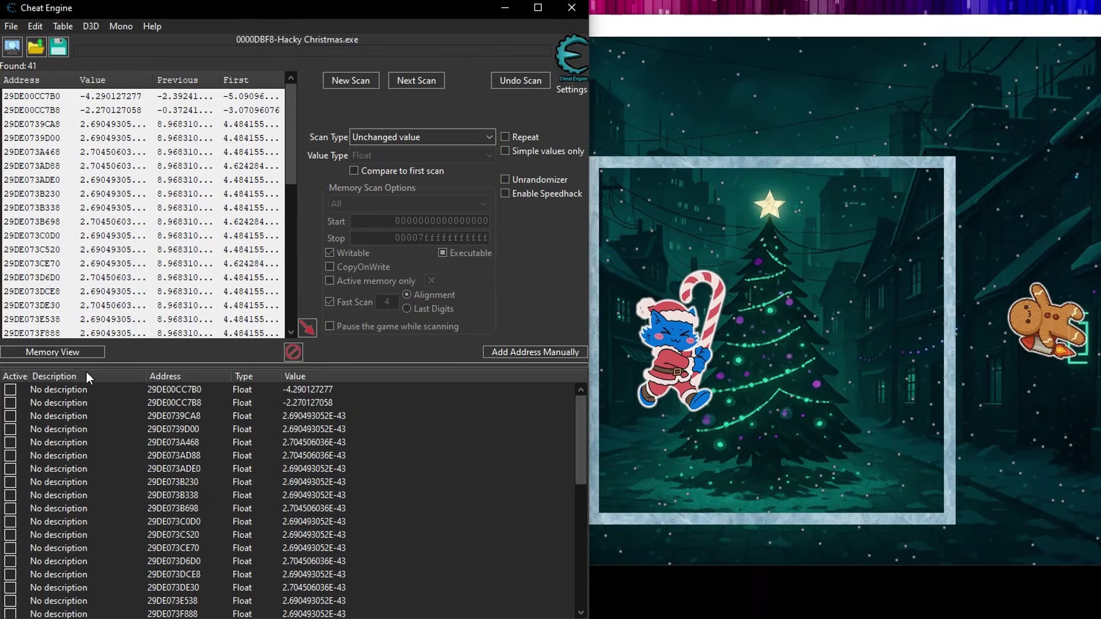
scroll(87, 373, up, 1)
Freeze the X entry, test its effect by moving the cat horizontally in the game, and unfreeze it.
click(10, 390)
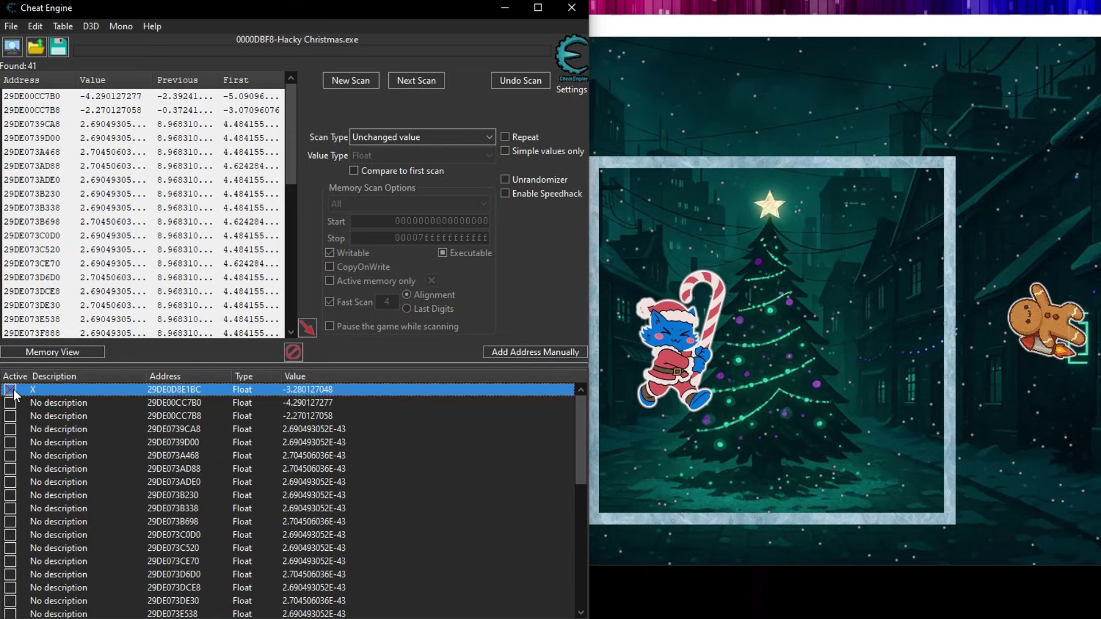
click(843, 330)
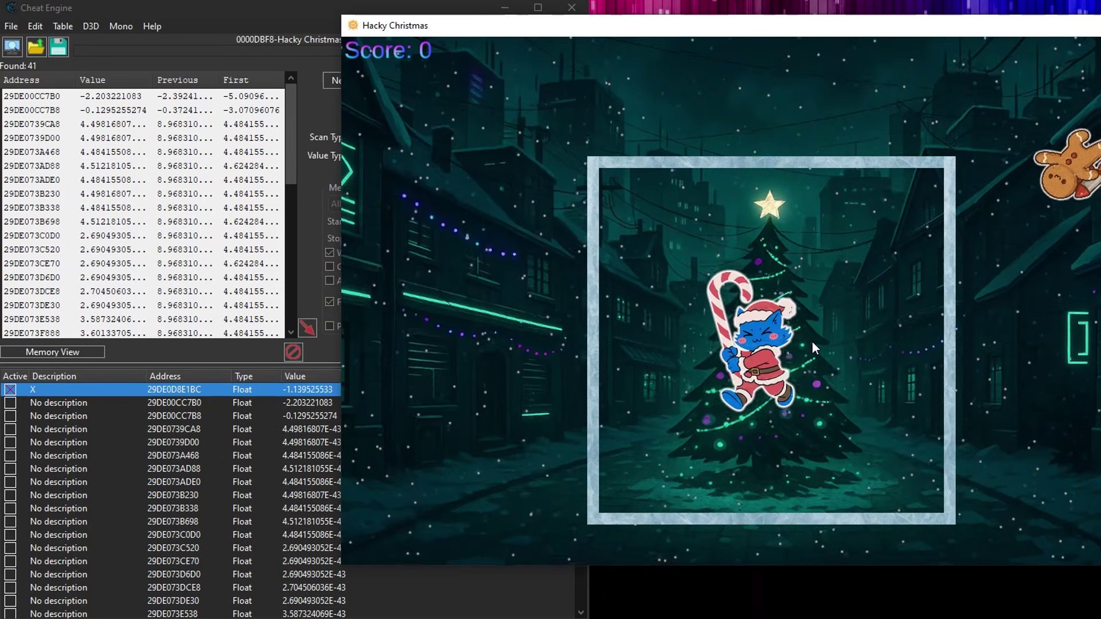
key(Left)
click(27, 390)
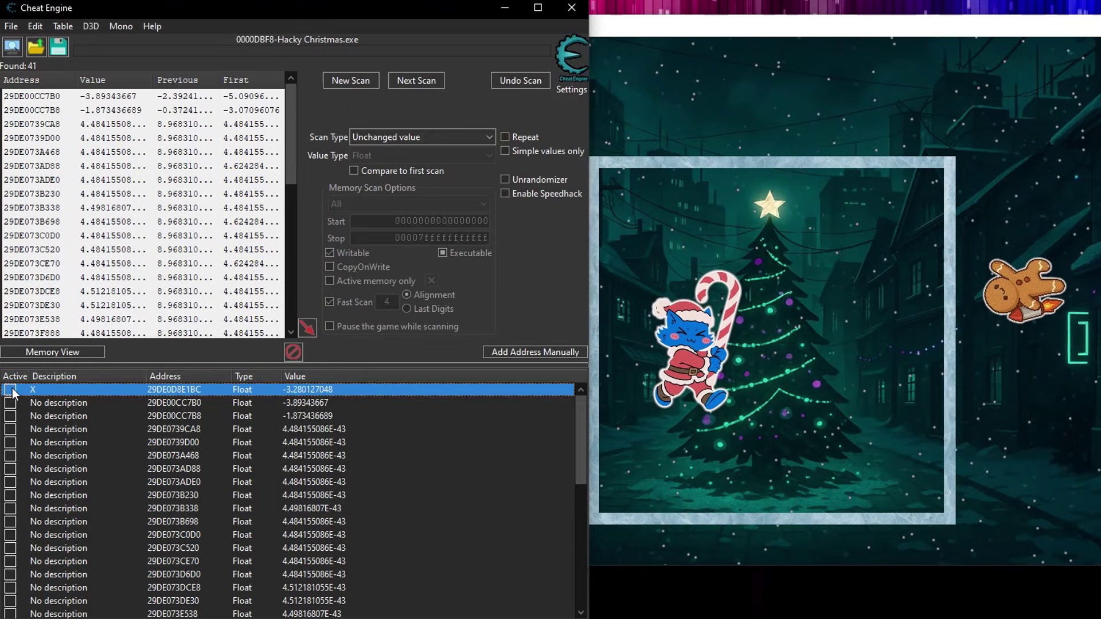
click(11, 390)
Delete the X entry at address 29DE0D8E1BC from the address list.
right_click(129, 388)
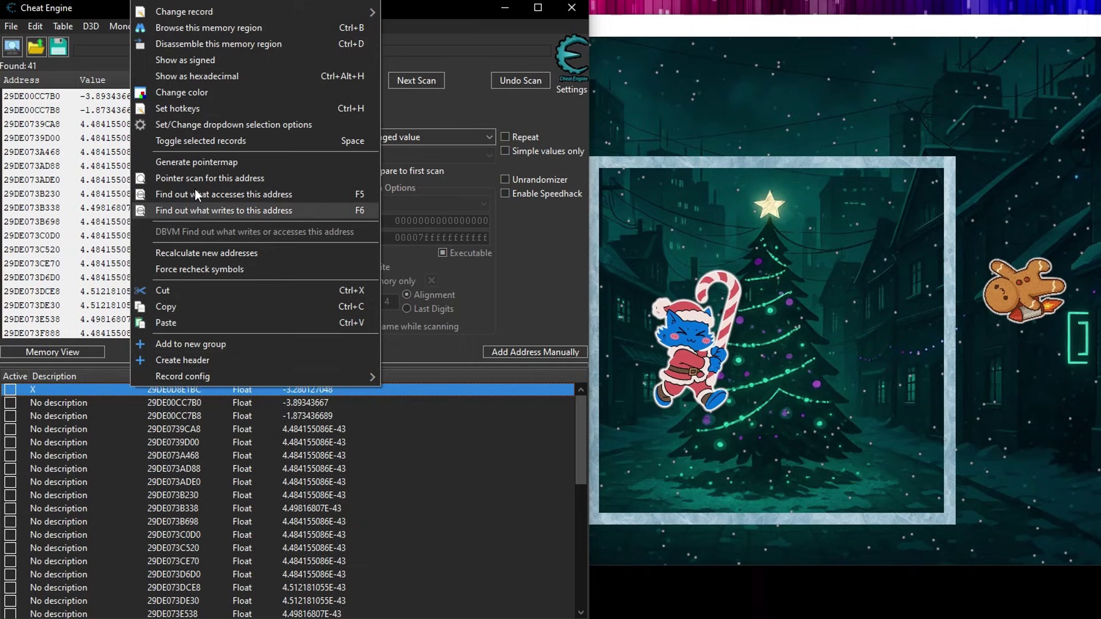
click(217, 10)
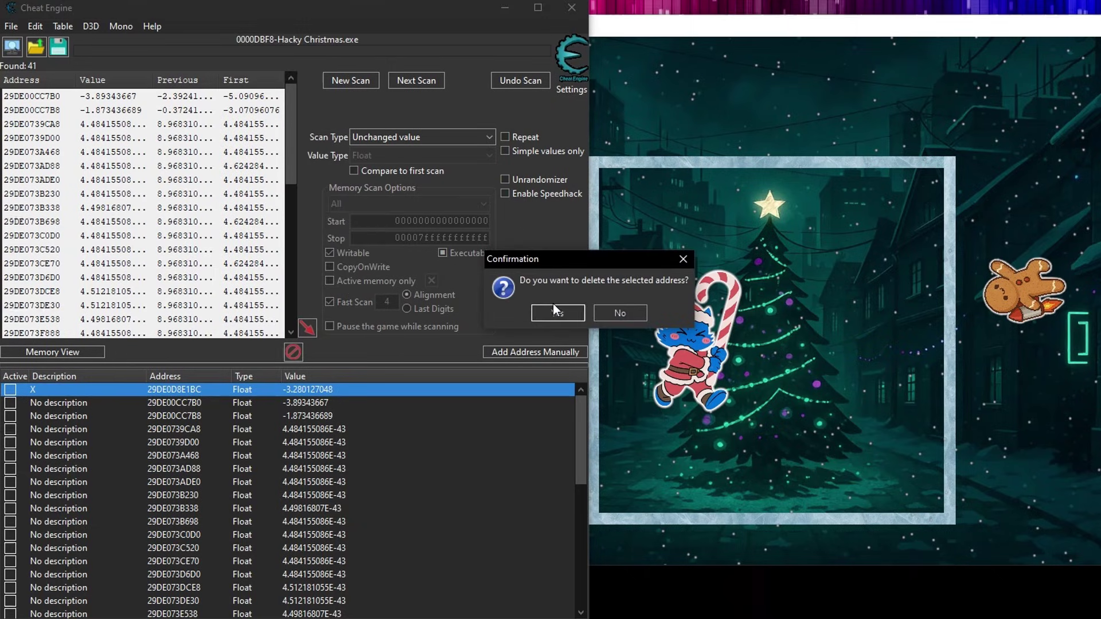
click(554, 314)
Move the cat right in the game and look through the address list for values that match its horizontal position.
click(828, 381)
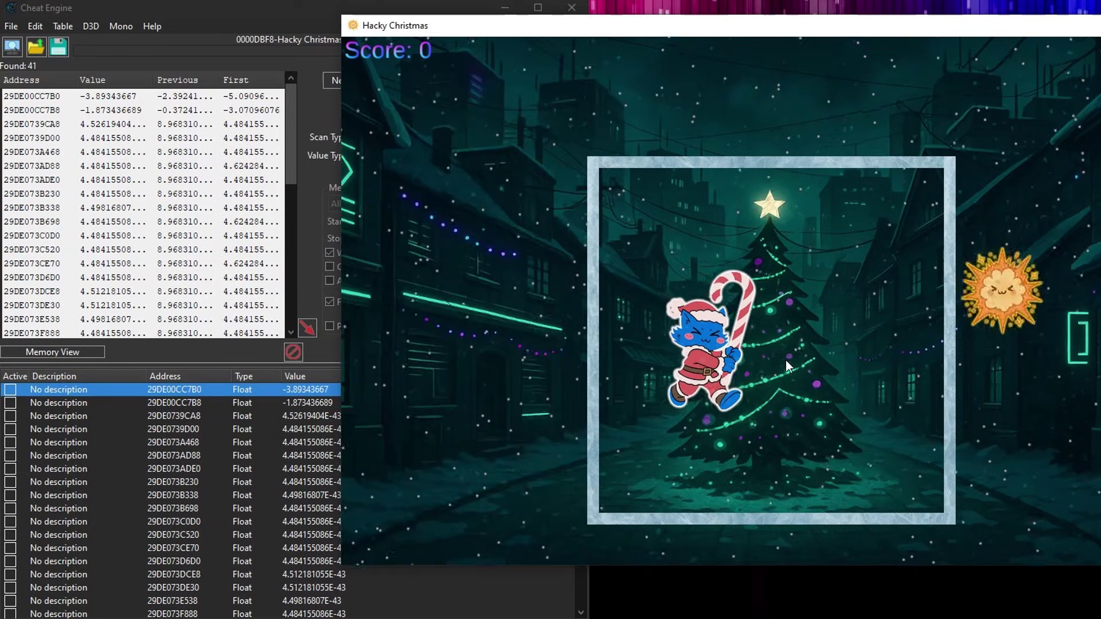
click(189, 469)
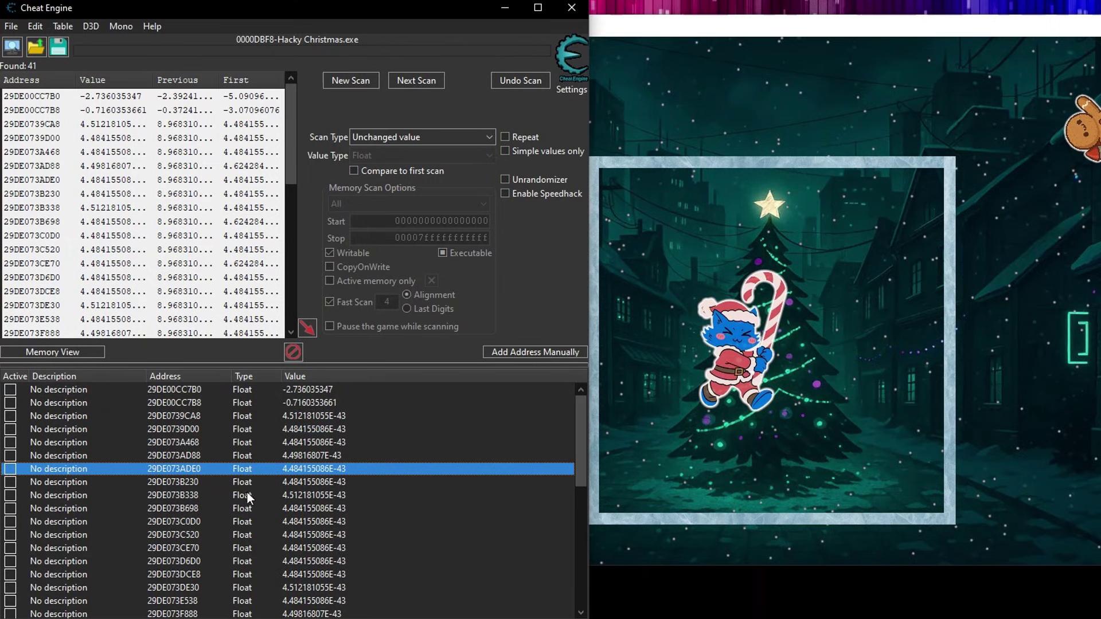
scroll(164, 520, down, 5)
scroll(178, 505, up, 5)
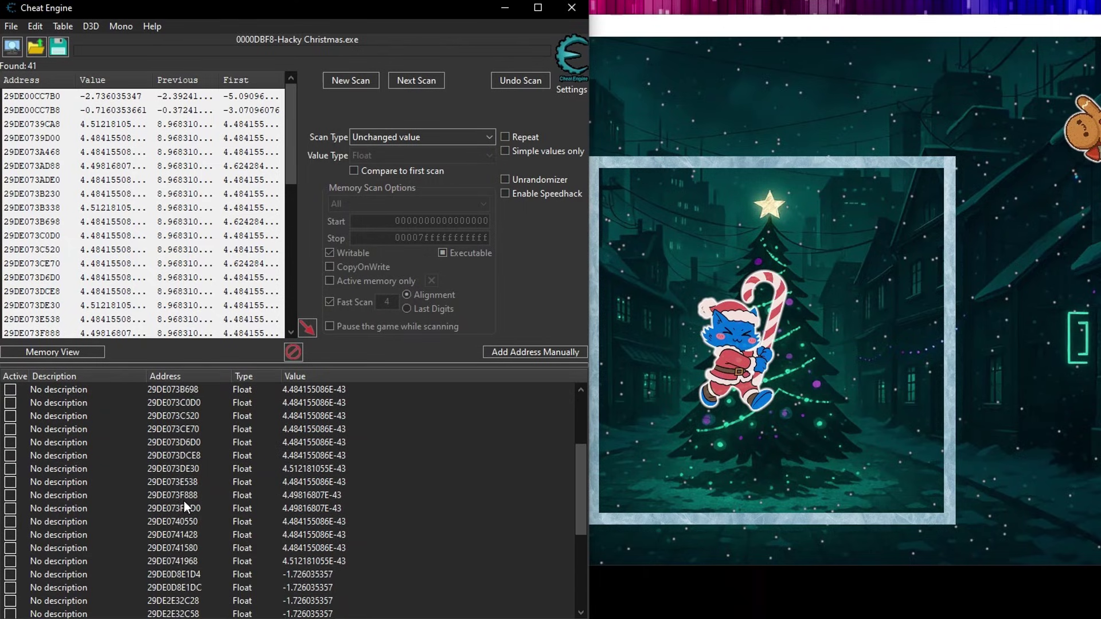
scroll(287, 479, down, 8)
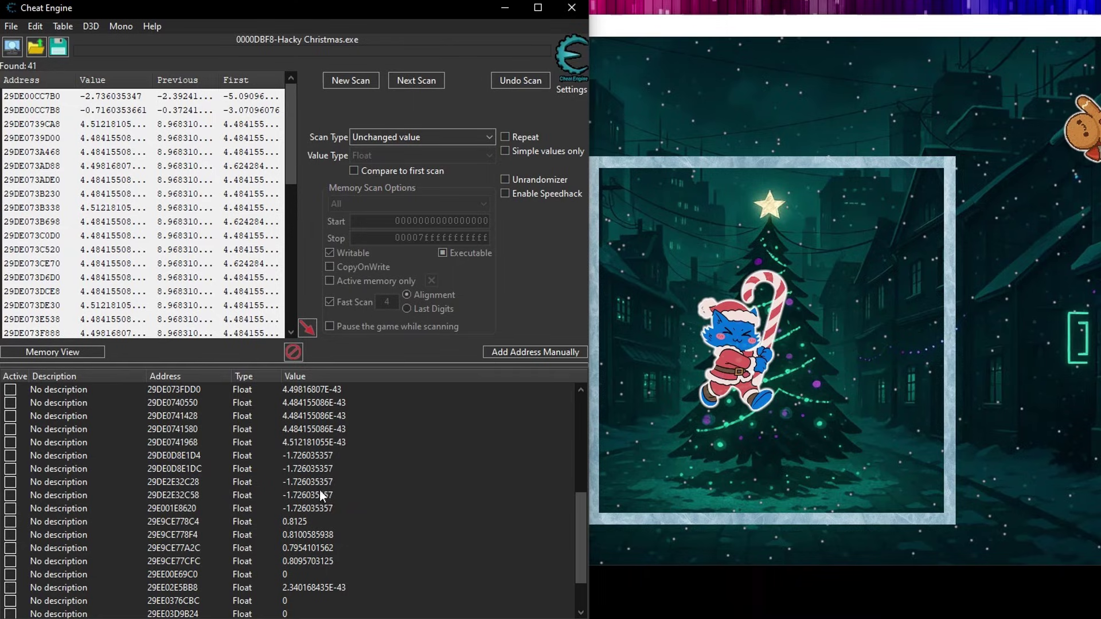
scroll(425, 475, down, 2)
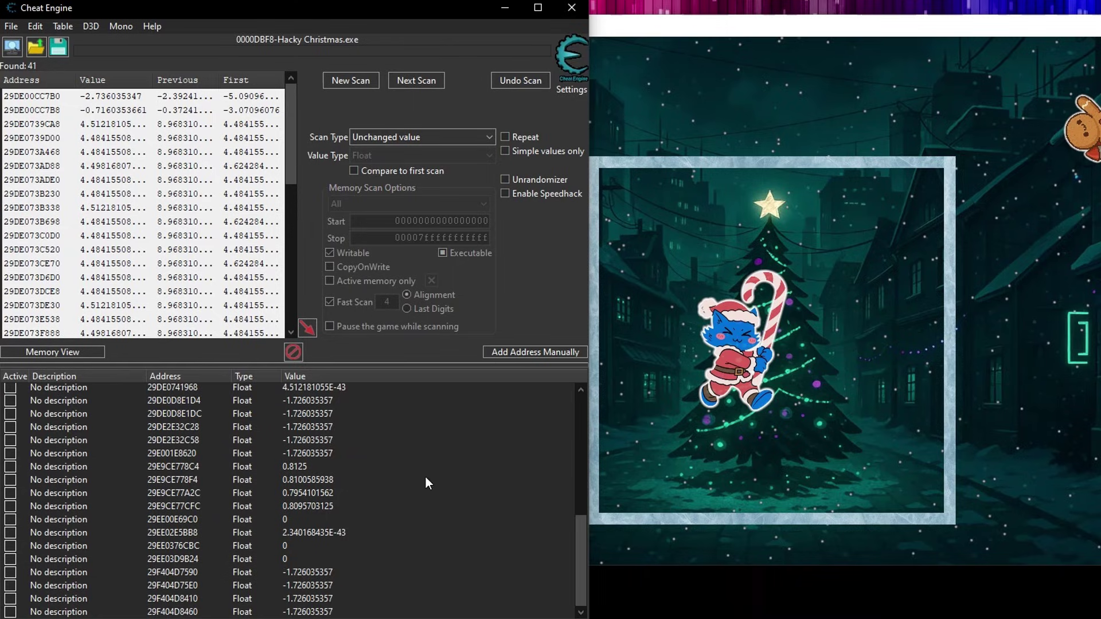
Freeze the entries from 29DE0740550 to the end of the list, test the cat's movement in the game, and unfreeze them.
scroll(230, 542, up, 4)
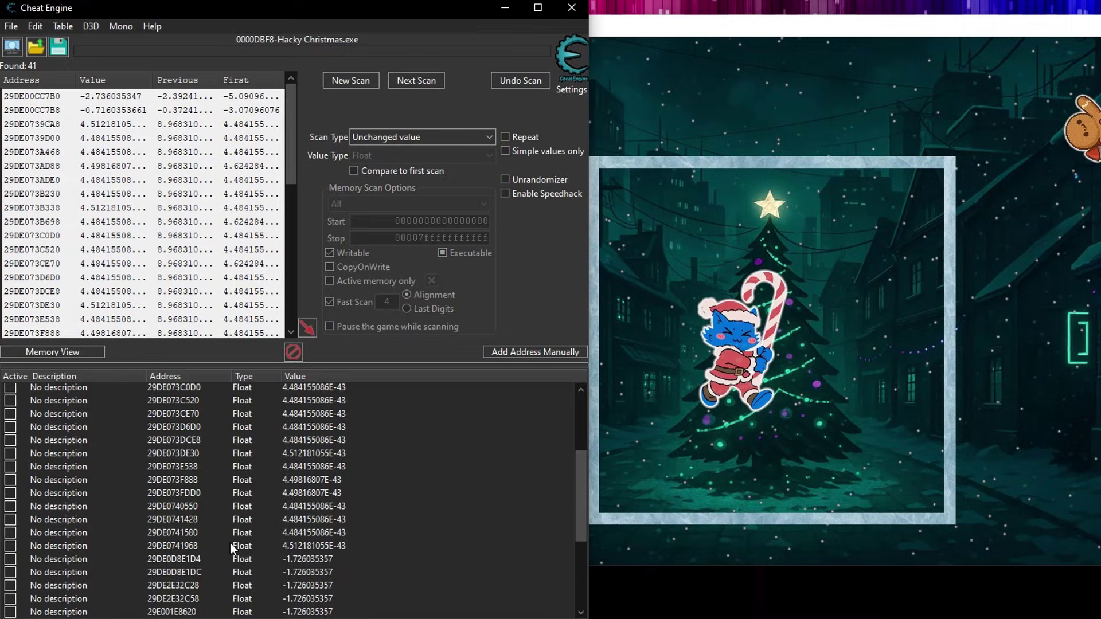
shift+click(252, 508)
key(space)
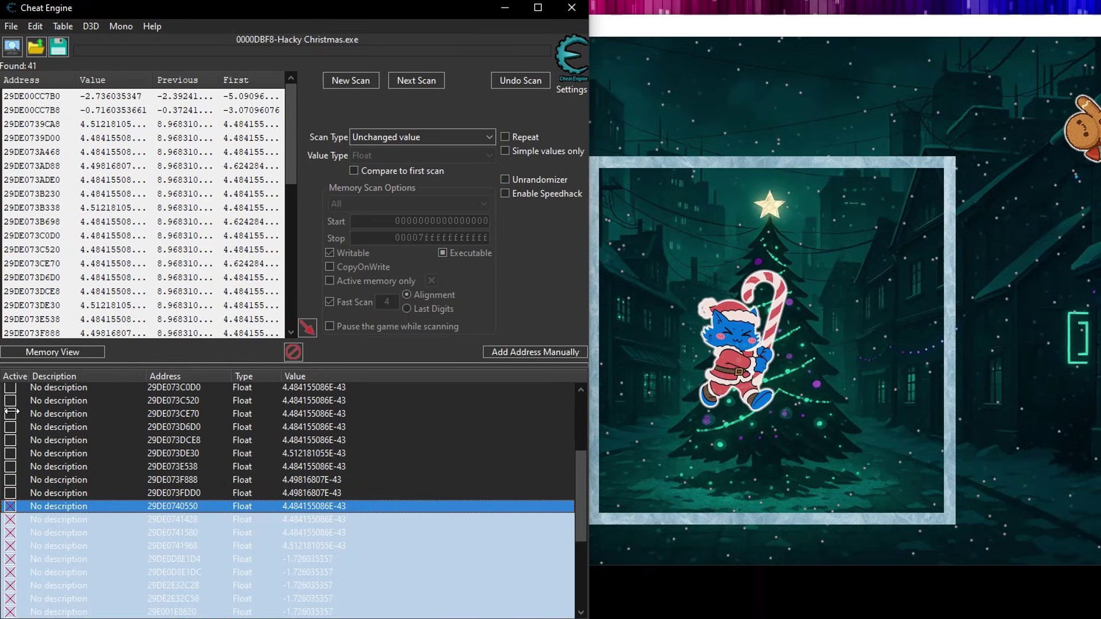
click(851, 336)
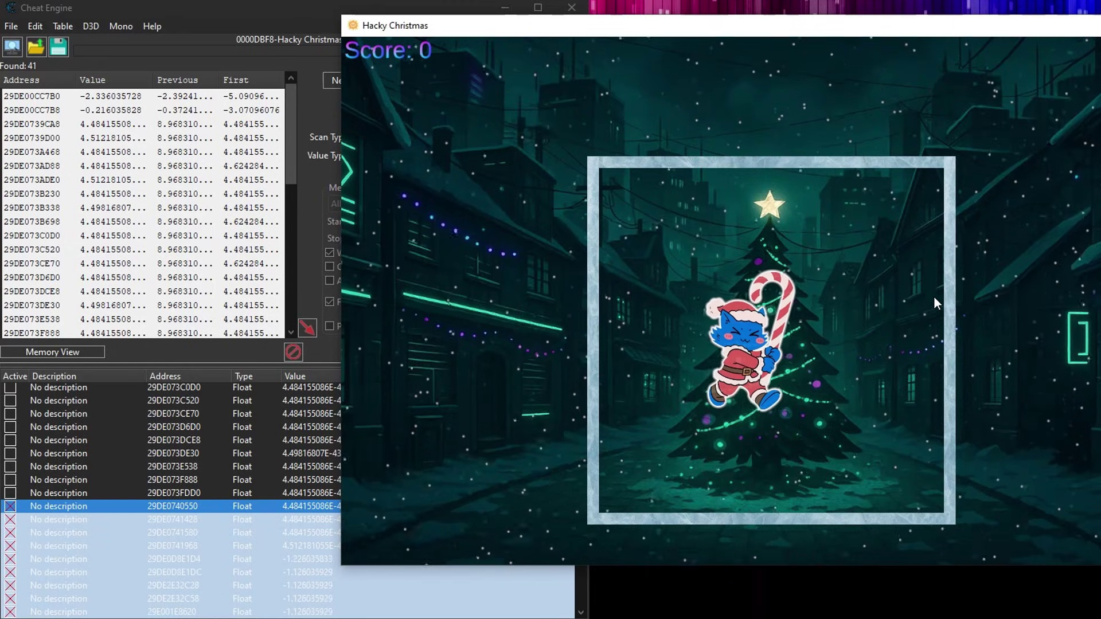
click(251, 354)
scroll(271, 492, down, 3)
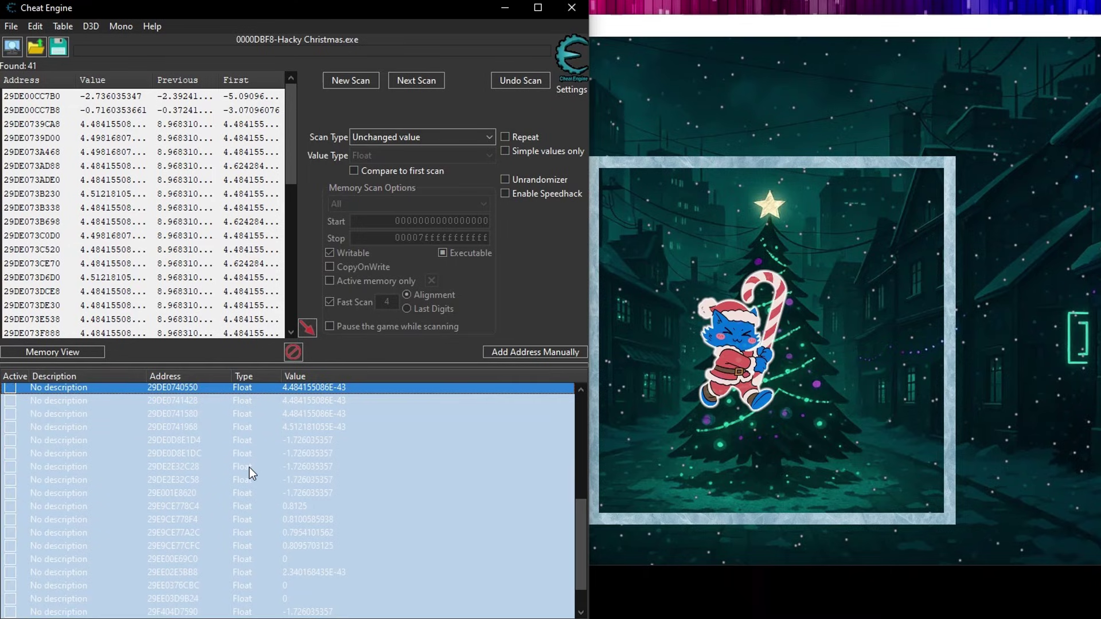
Look through the address list for entries whose values could match the cat's horizontal position.
scroll(249, 468, down, 1)
click(269, 496)
scroll(269, 496, up, 5)
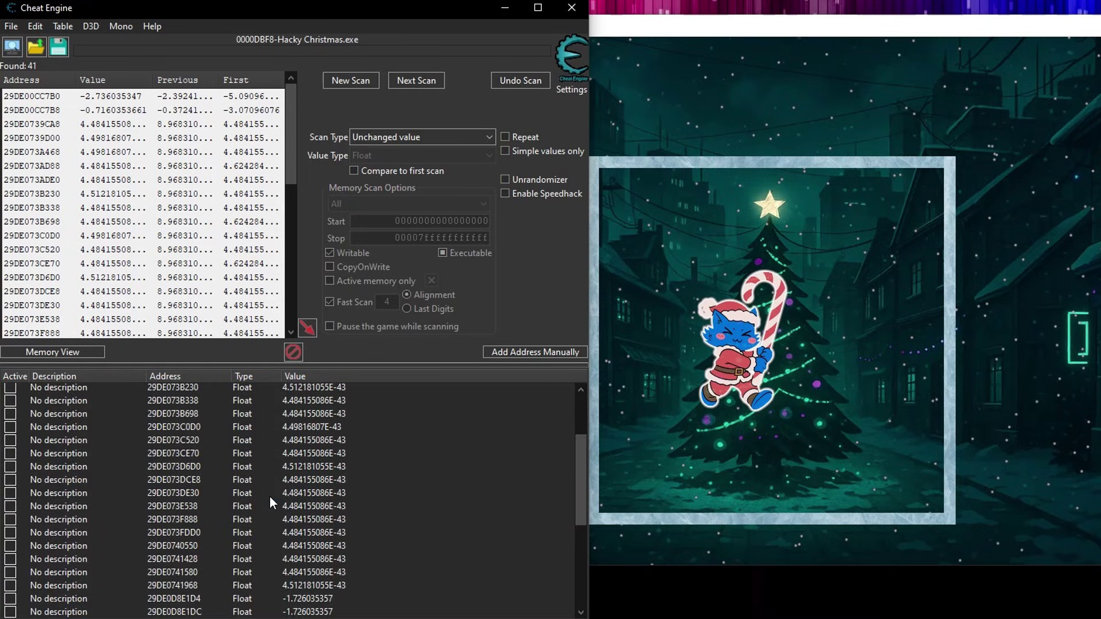
click(270, 584)
scroll(271, 582, down, 3)
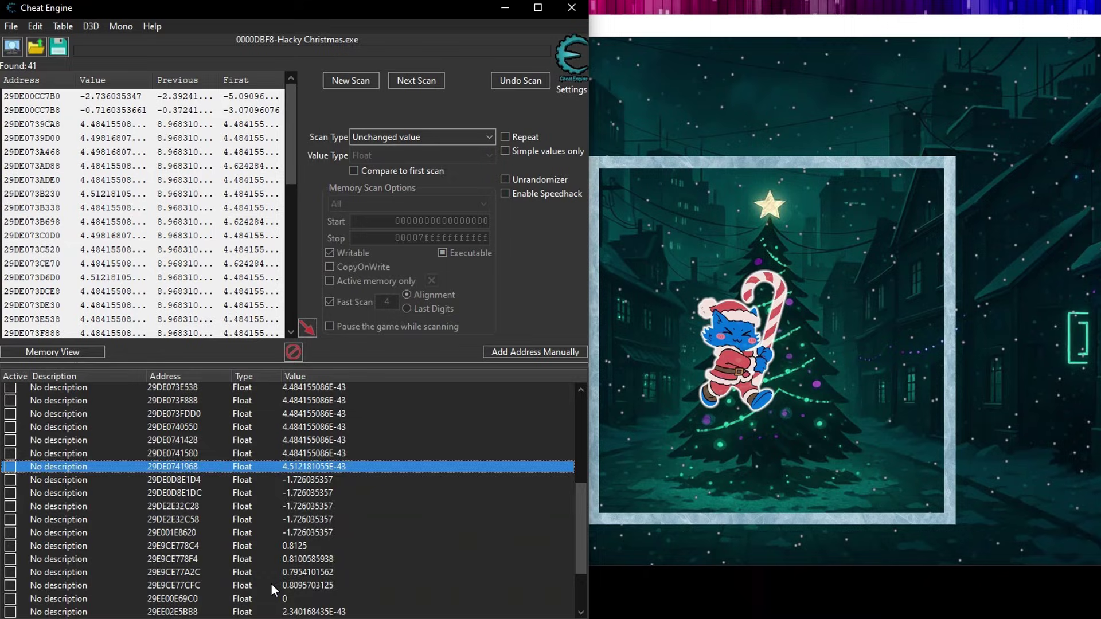
scroll(271, 582, up, 5)
scroll(275, 568, down, 6)
scroll(287, 554, down, 1)
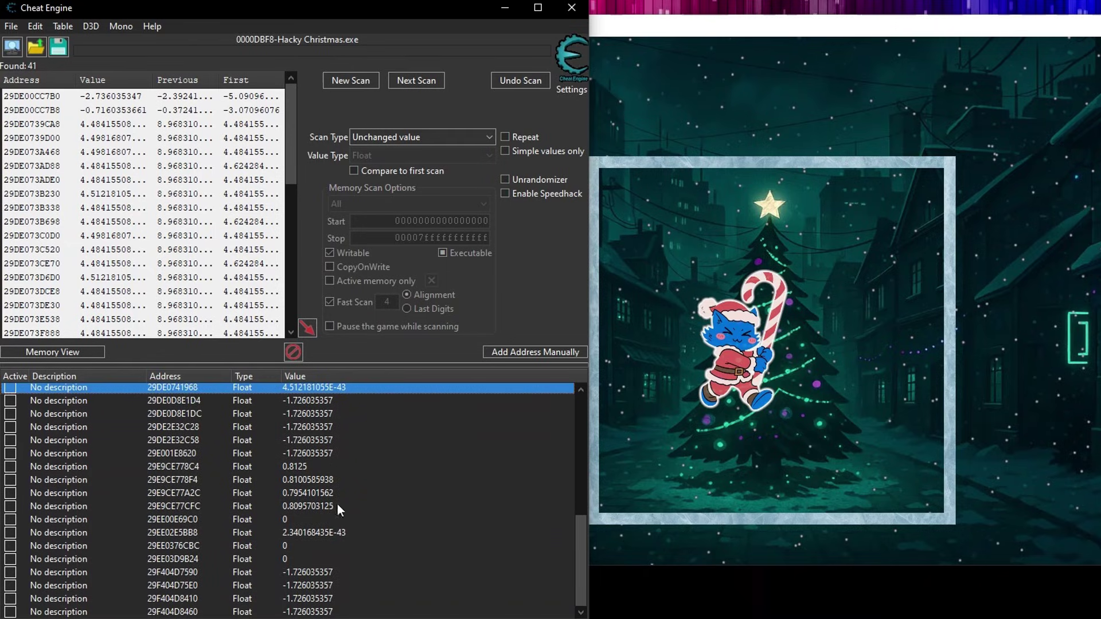
scroll(431, 461, up, 4)
click(321, 534)
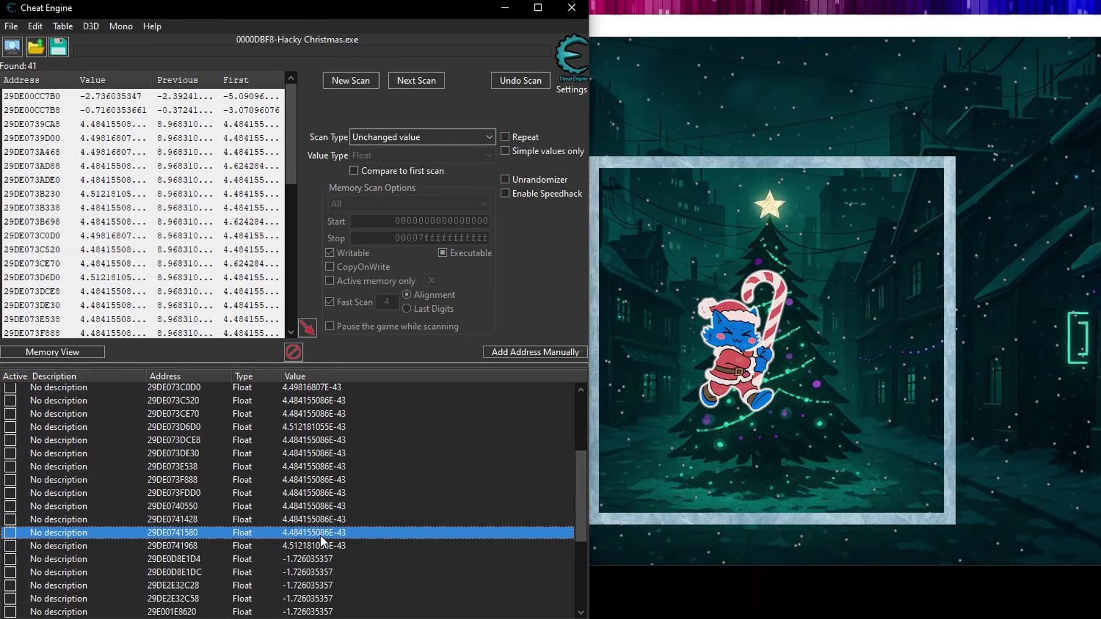
Freeze all entries in the address list, test the cat's horizontal movement in the game, and unfreeze them.
scroll(321, 537, up, 4)
click(322, 395)
key(ctrl+a)
key(space)
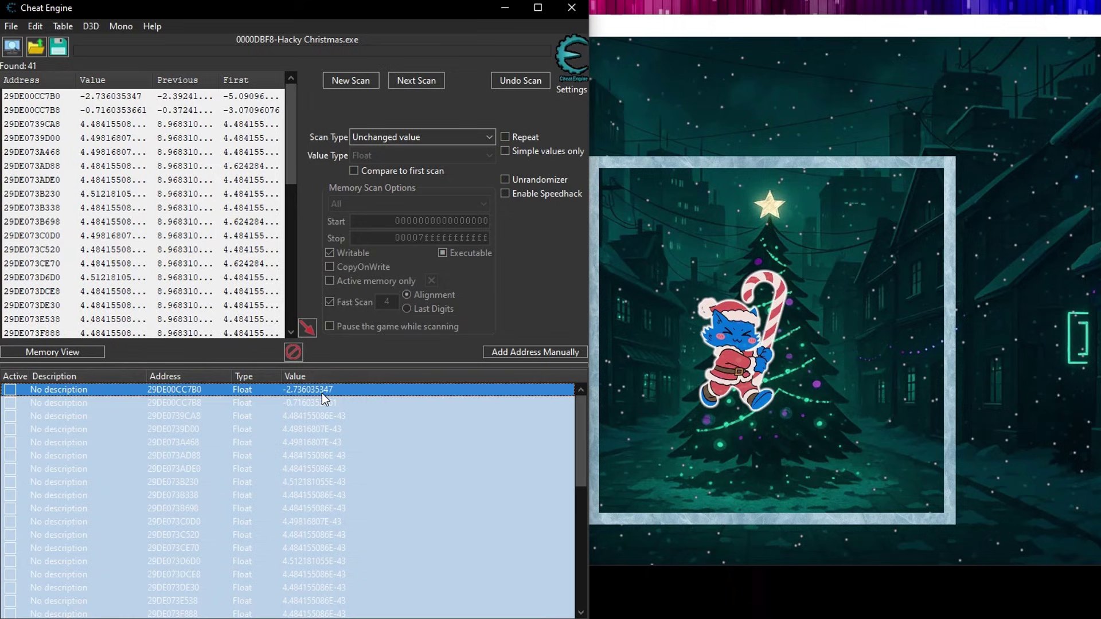
click(689, 316)
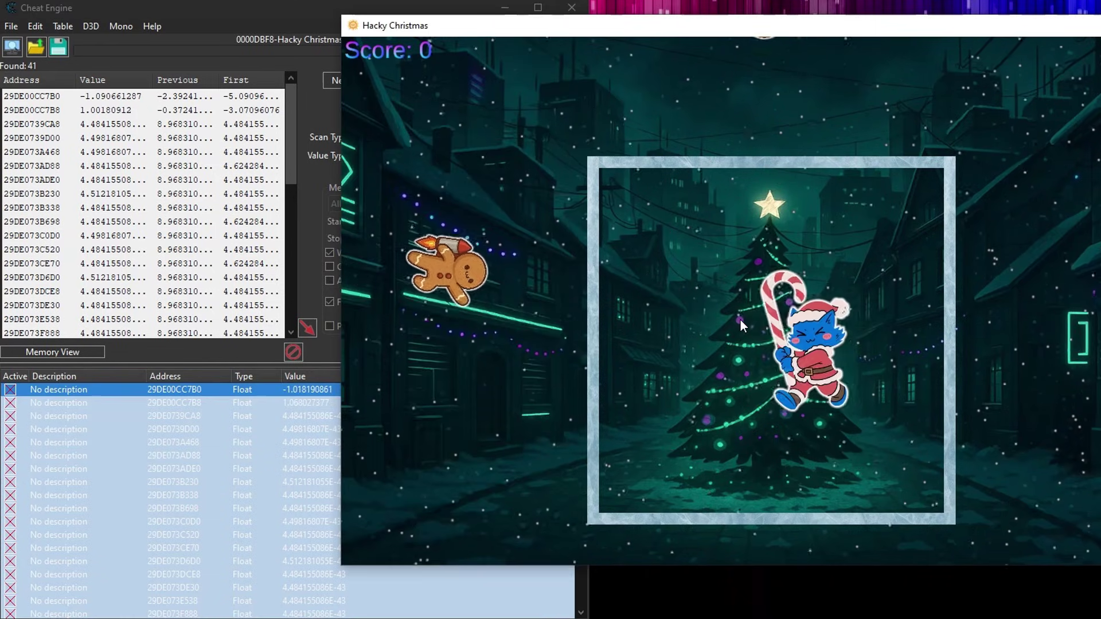
click(196, 418)
Delete the entries from 29DE00CC7B0 through 29DE0741580 from the address list.
click(112, 386)
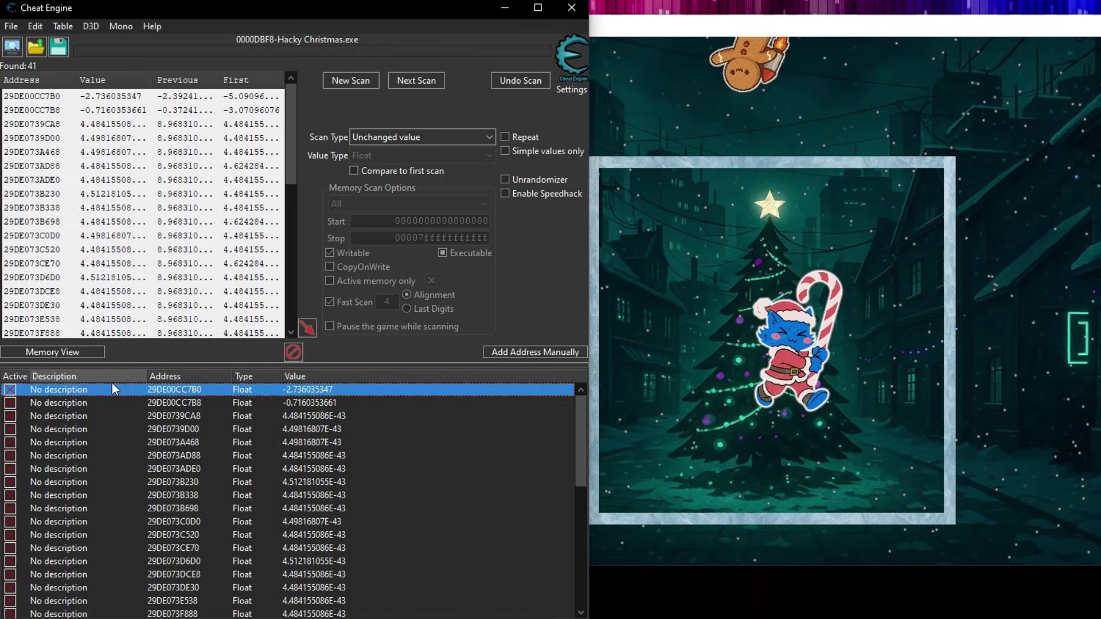
scroll(114, 460, down, 4)
shift+click(64, 507)
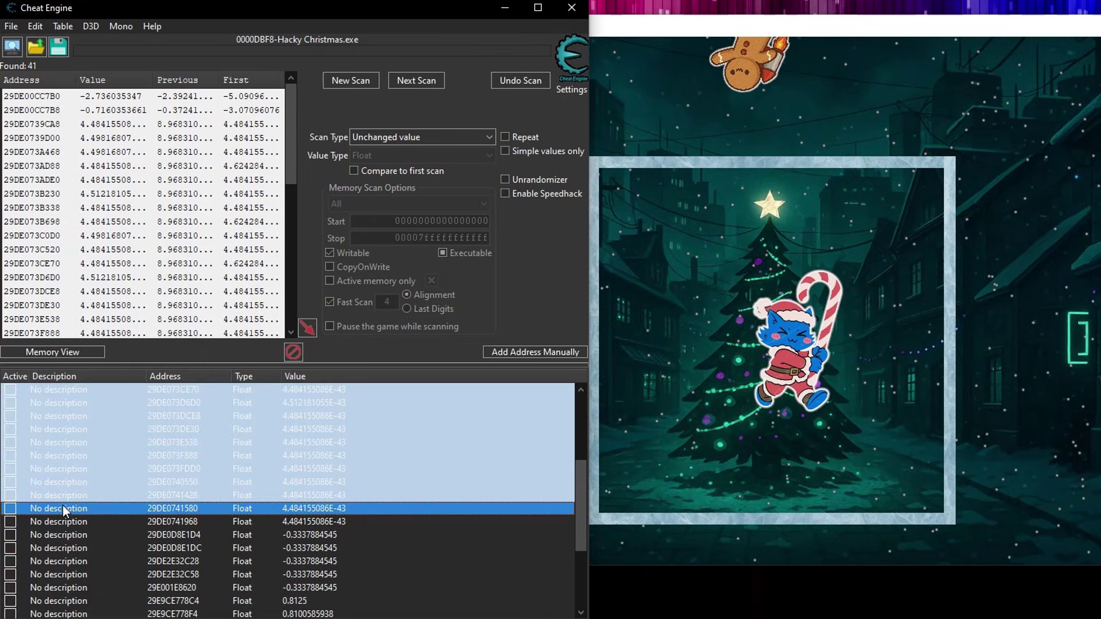
right_click(73, 496)
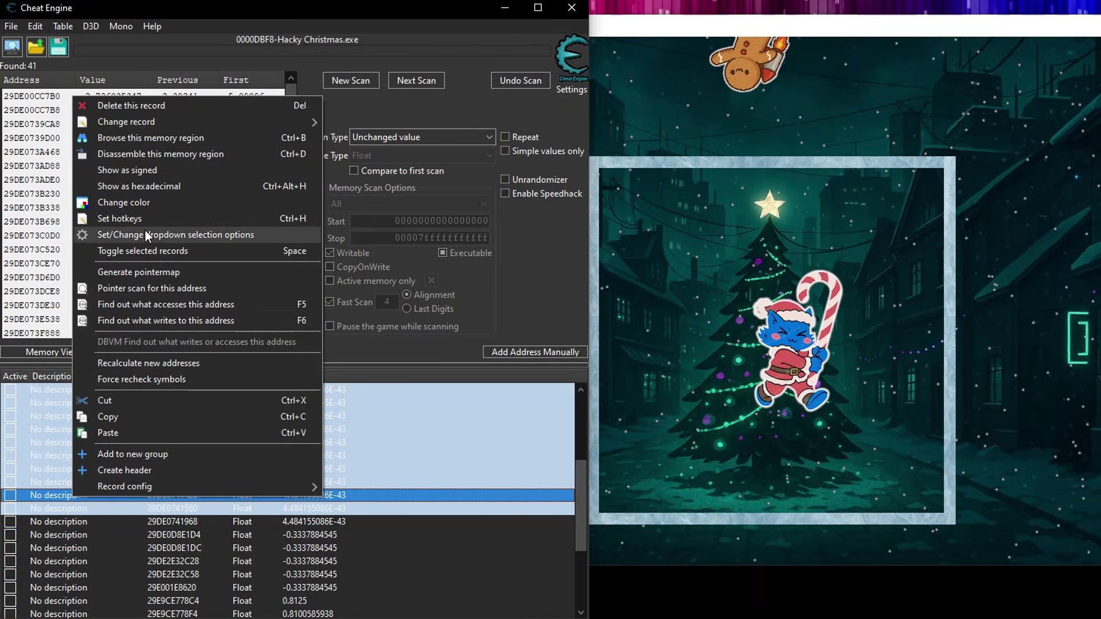
click(147, 106)
click(561, 315)
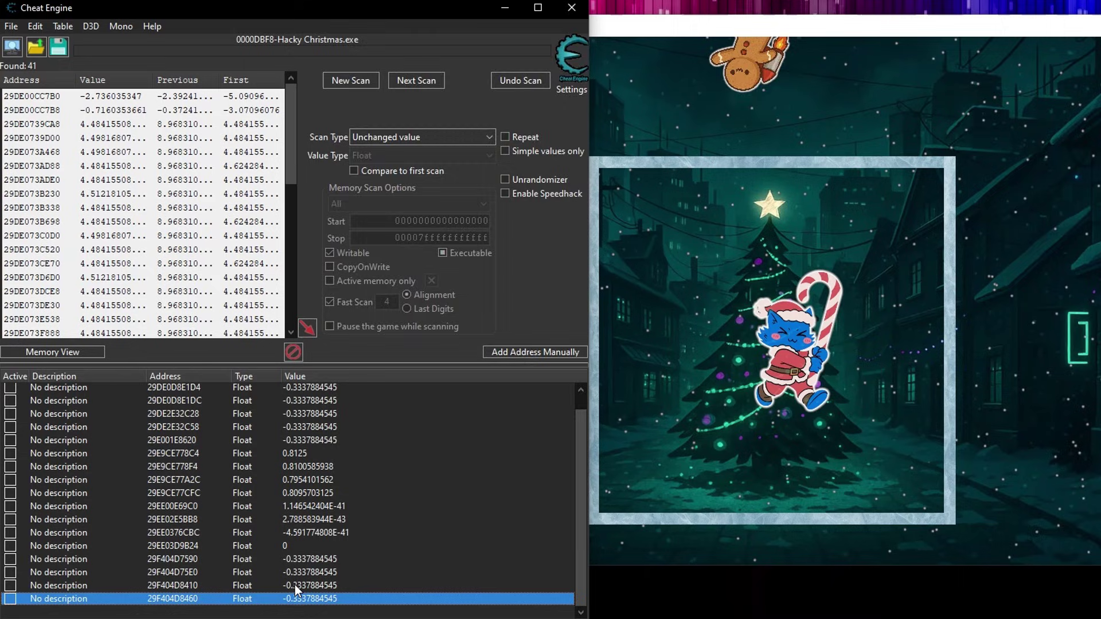
Sort the address list by value and move the cat horizontally in the game to compare the entries.
click(819, 325)
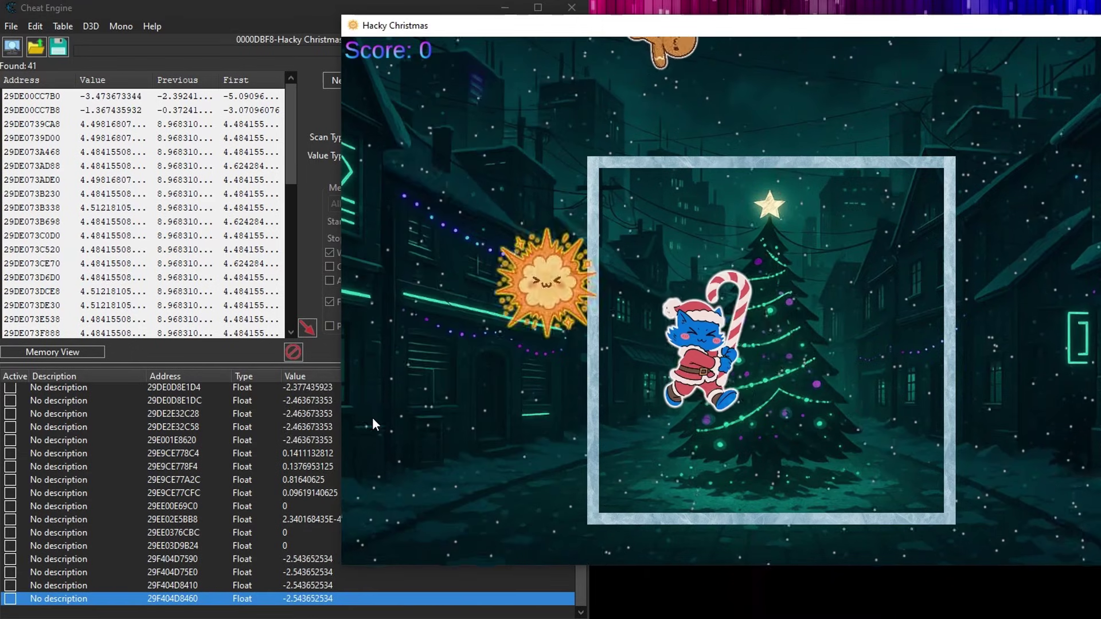
click(324, 375)
click(321, 373)
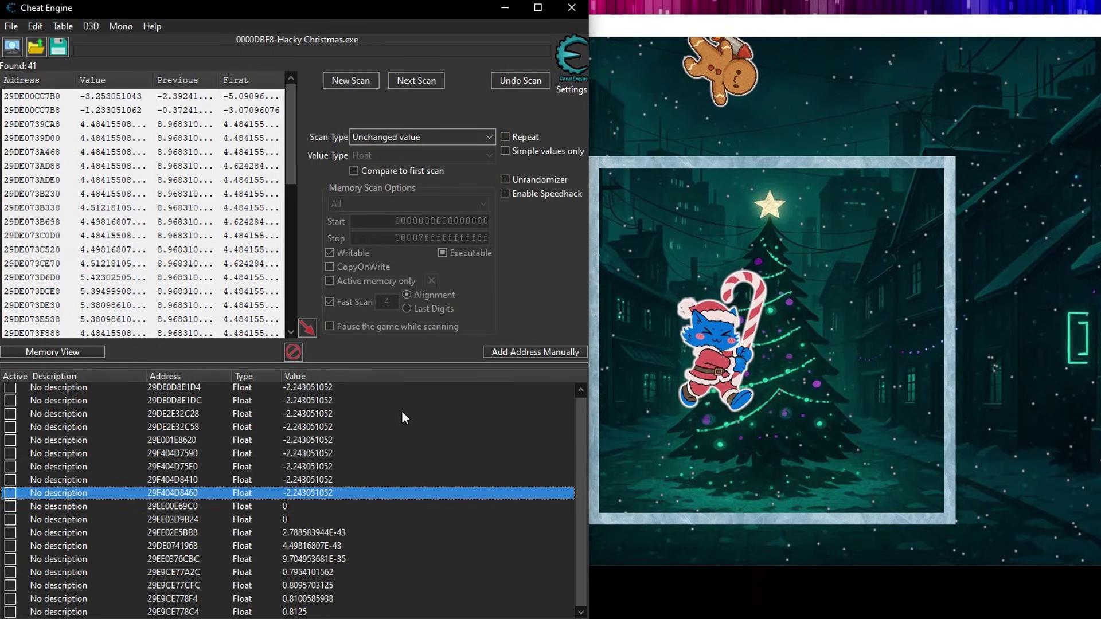
click(816, 359)
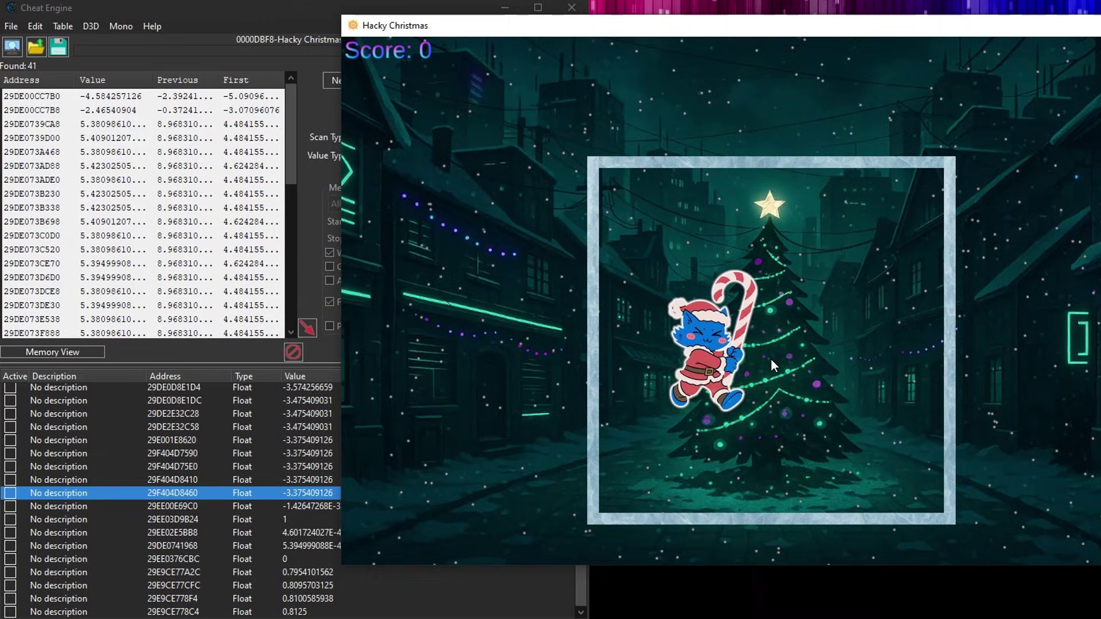
Freeze the entry at 29DE0D8E1D4, test the cat's horizontal movement in the game, and unfreeze it.
click(295, 390)
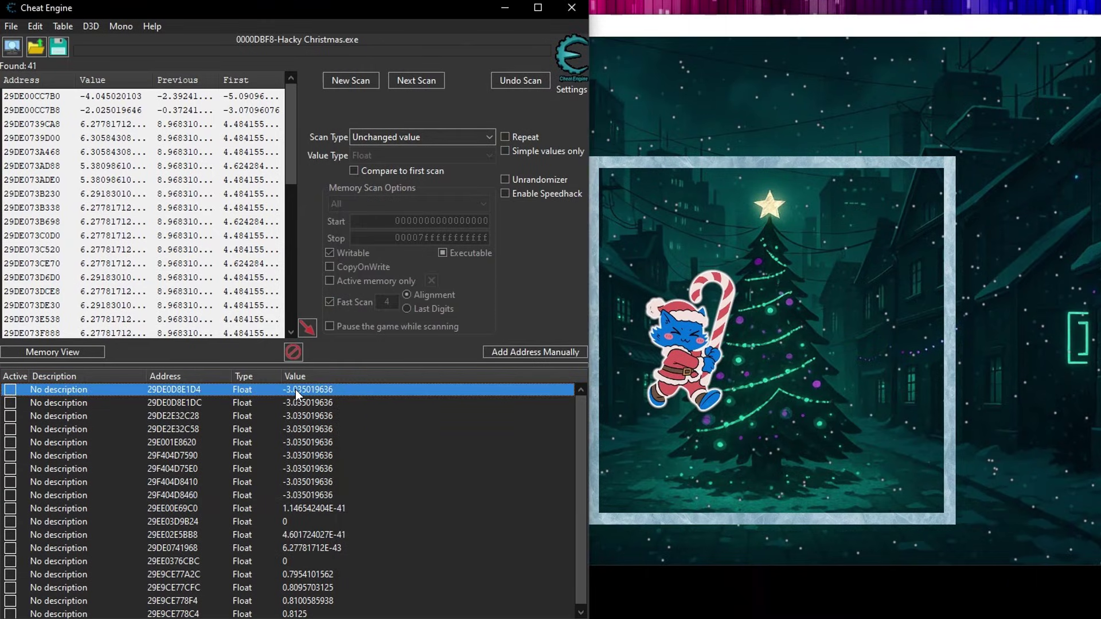
double_click(295, 390)
click(731, 325)
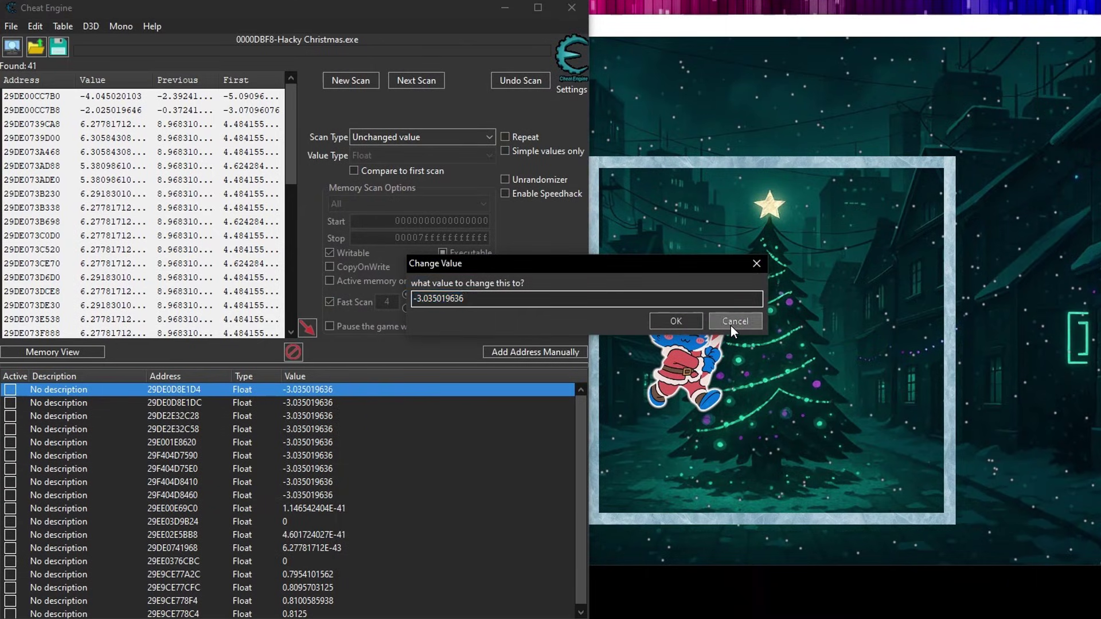
click(10, 390)
click(783, 295)
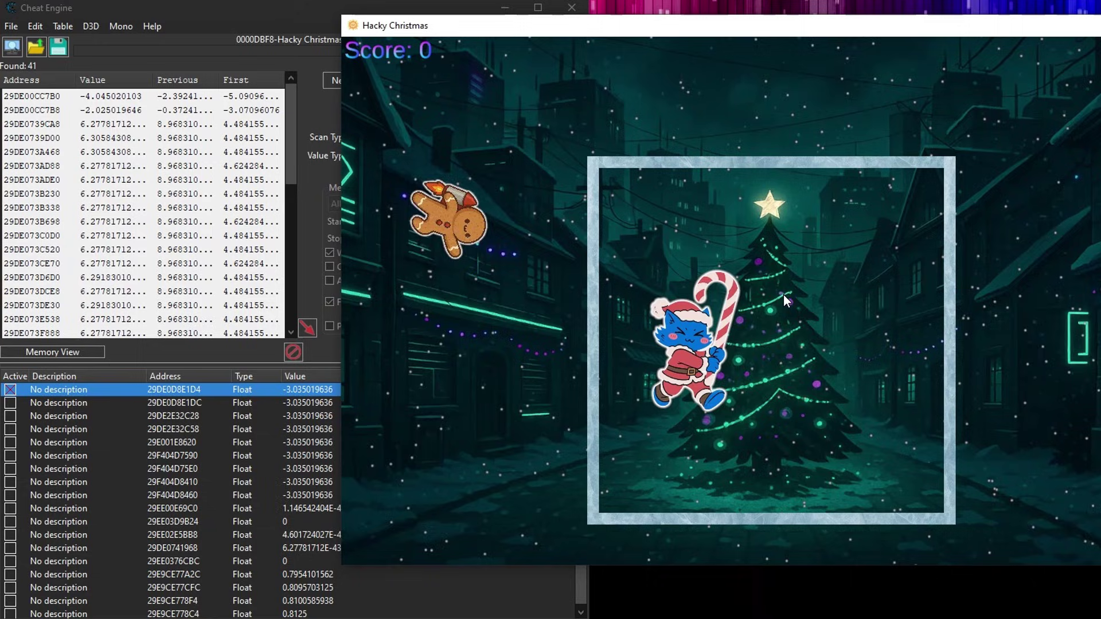
click(10, 390)
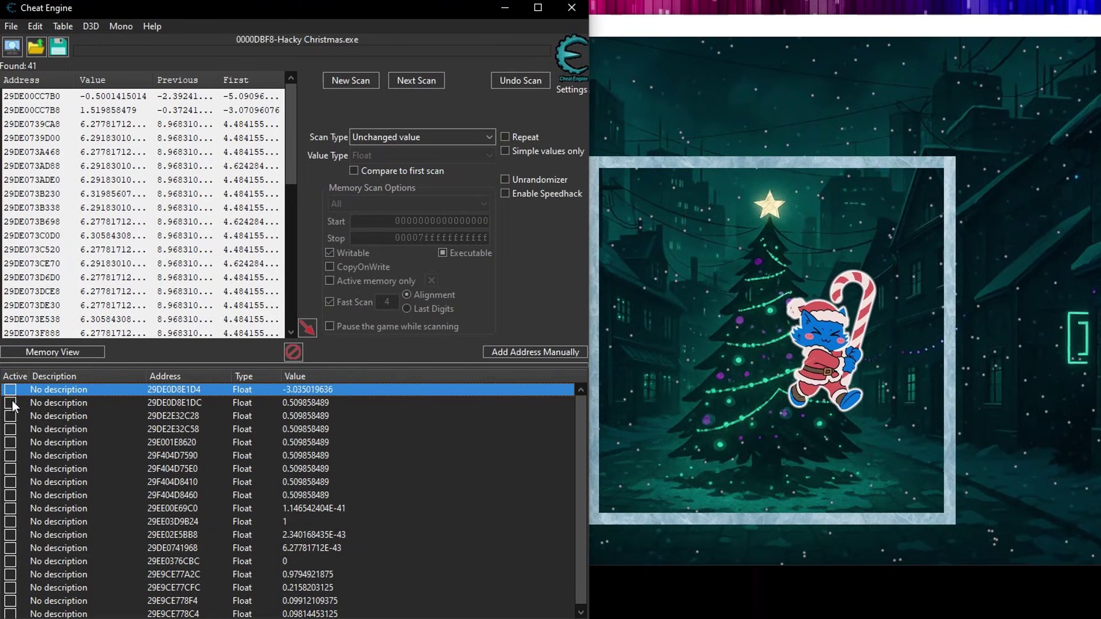
Freeze the entry at 29DE0D8E1DC, test its effect in the game, and unfreeze it.
click(10, 403)
click(840, 299)
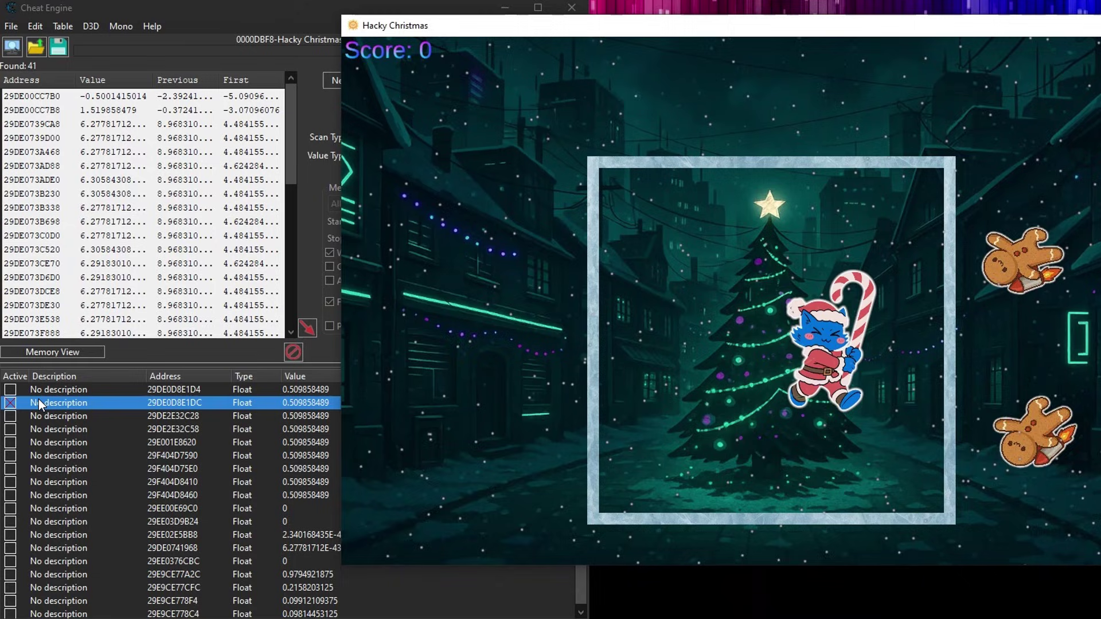
click(9, 403)
Set the value of the entry at 29DE0D8E1DC to 5 and check the cat's position in the game.
double_click(313, 403)
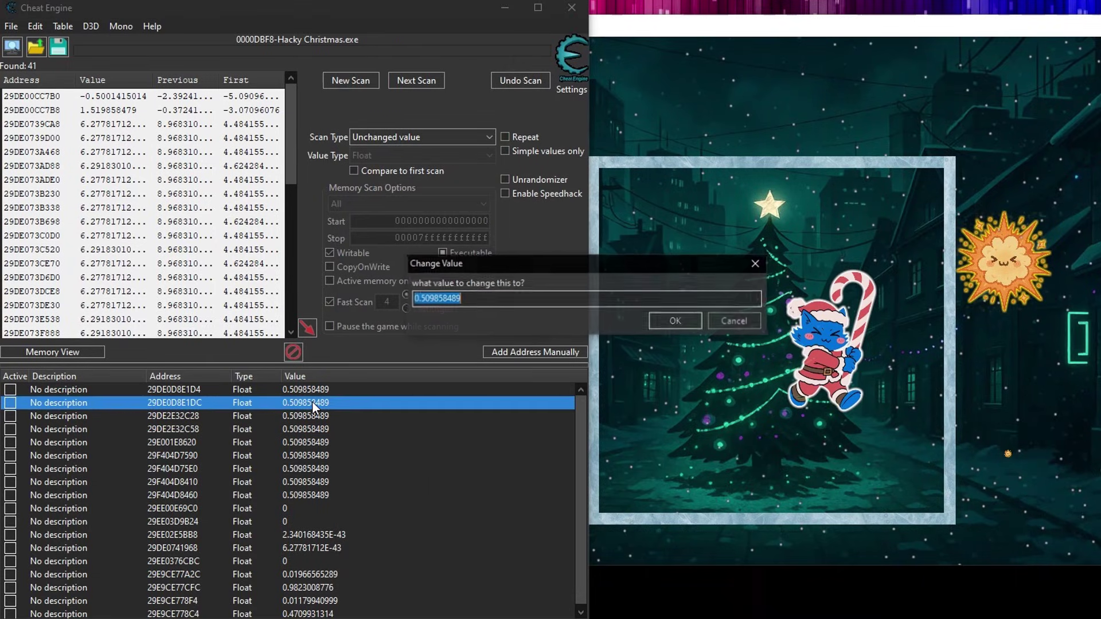
text(5)
key(Return)
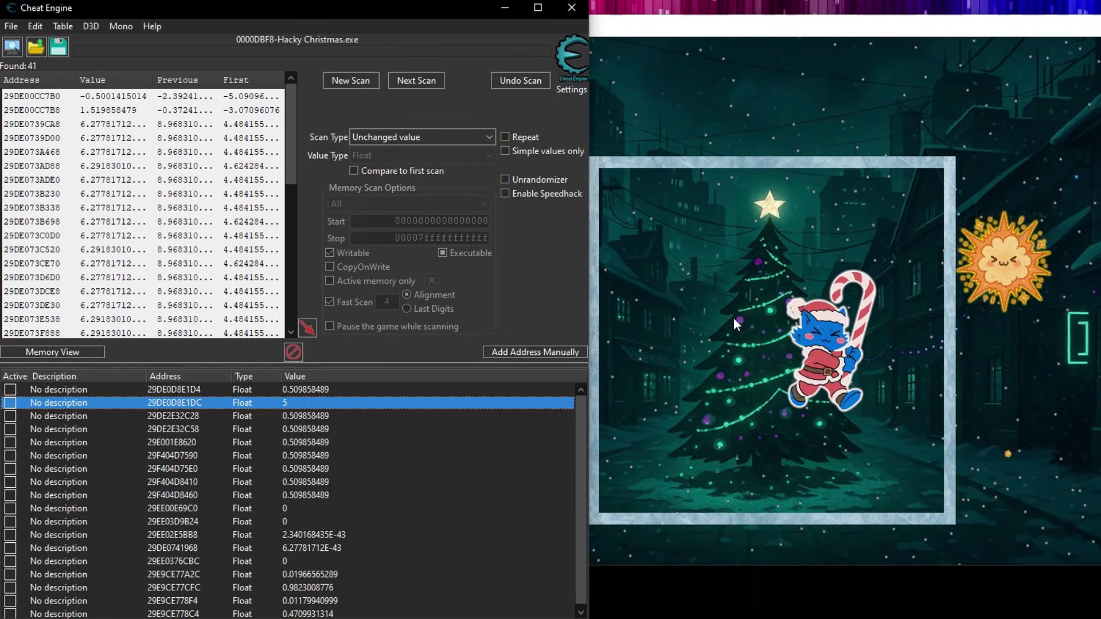
click(875, 328)
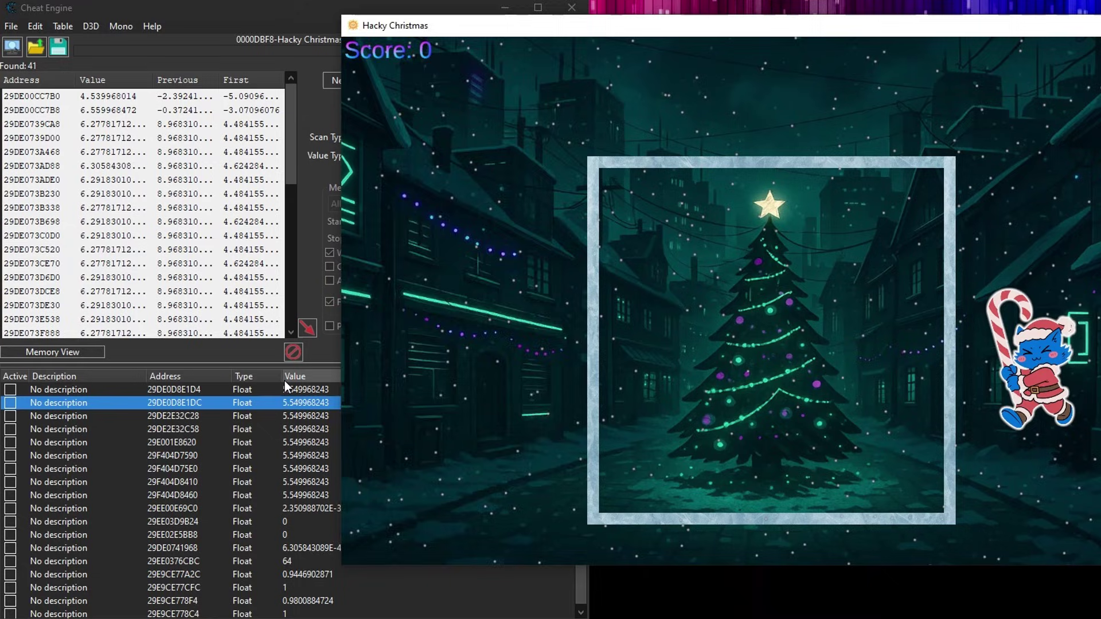
Select the entries from 29DE0D8E1D4 through 29F404D8460 and move the cat in the game to compare their values.
click(231, 346)
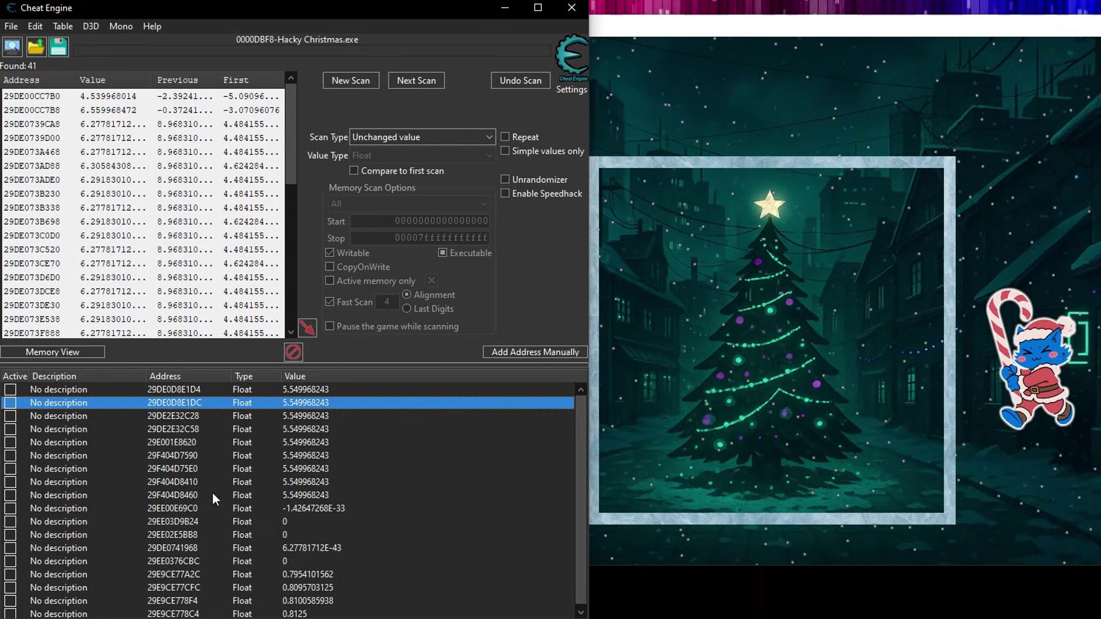
click(136, 389)
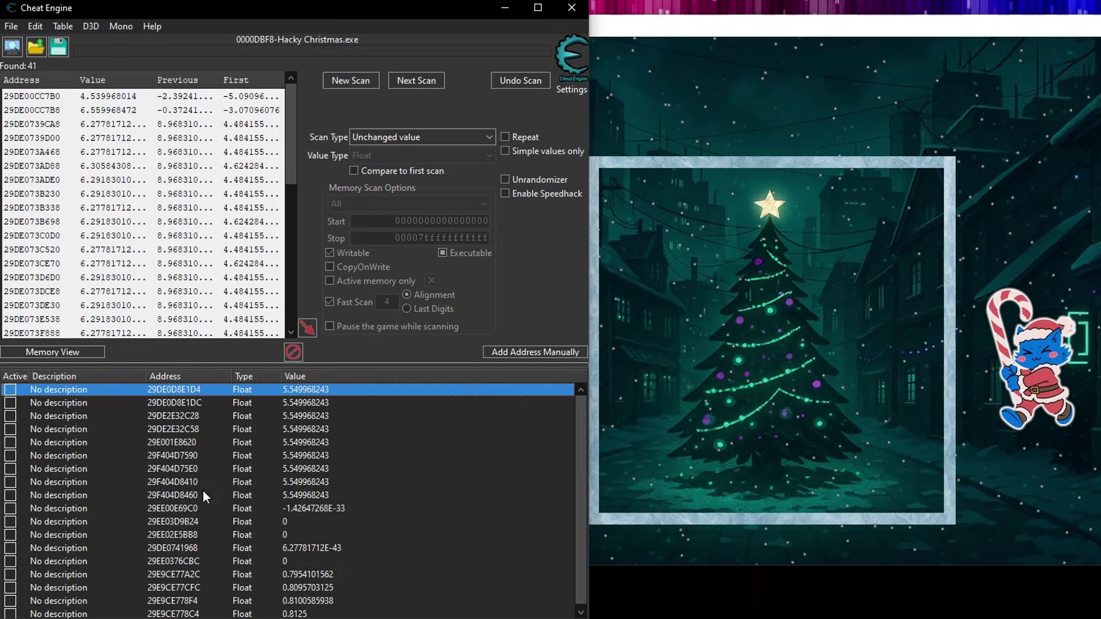
shift+click(253, 497)
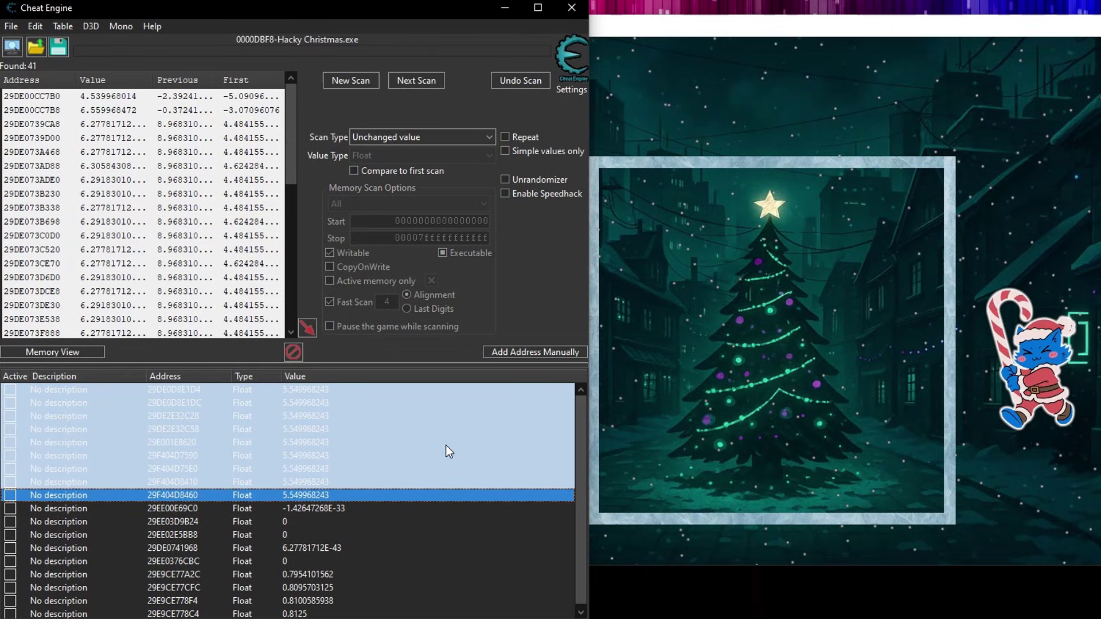
click(1042, 146)
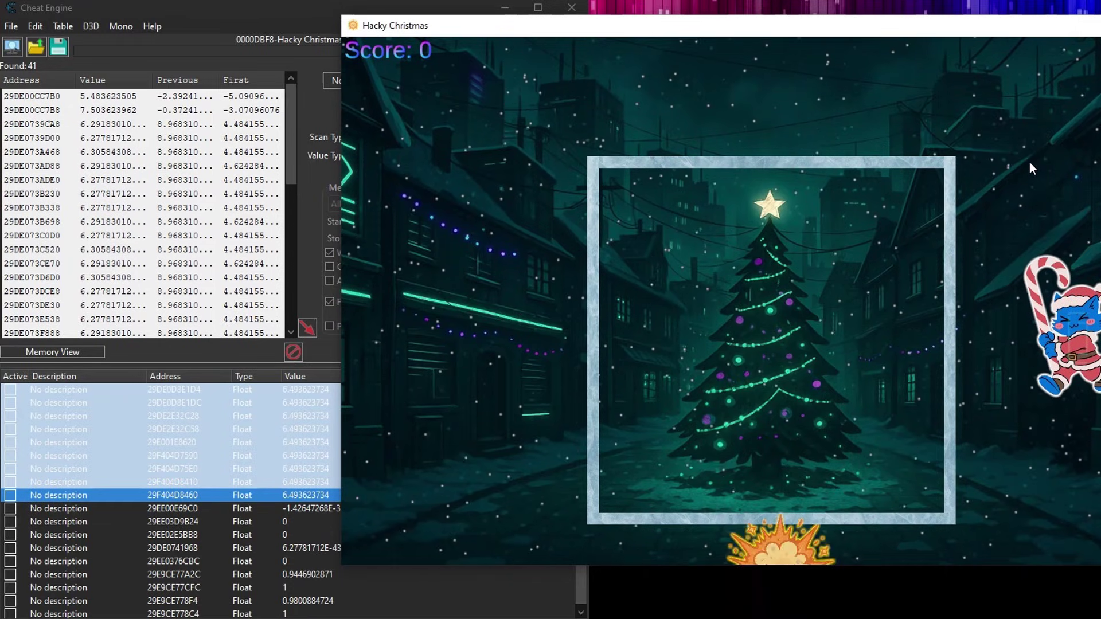
click(213, 4)
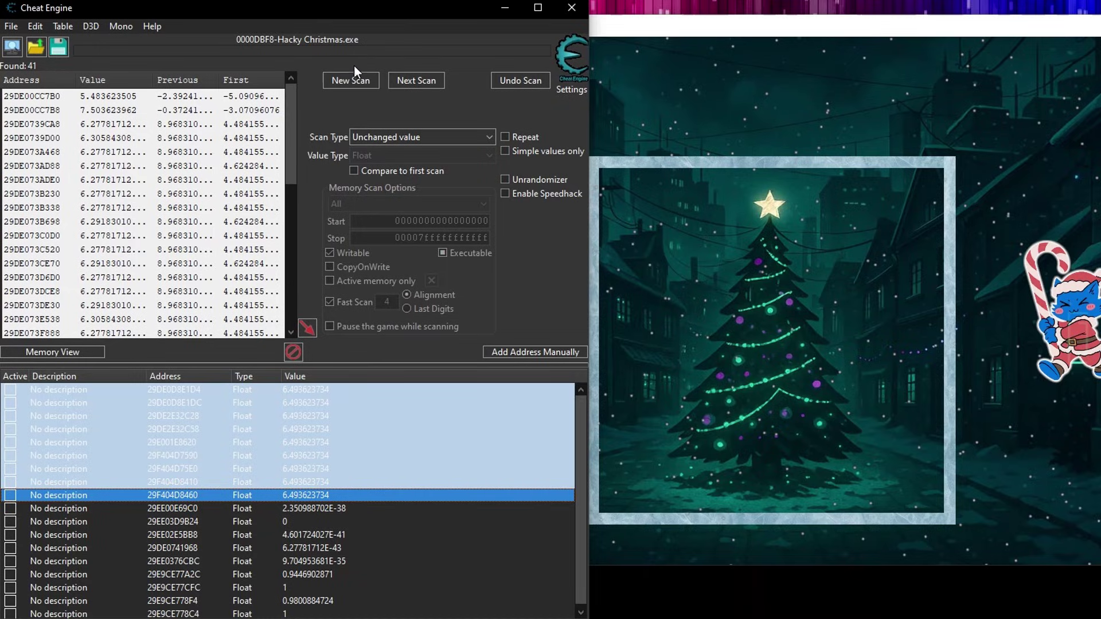
Discard the current scan results and set the value type for a new scan to 4 Bytes.
click(347, 79)
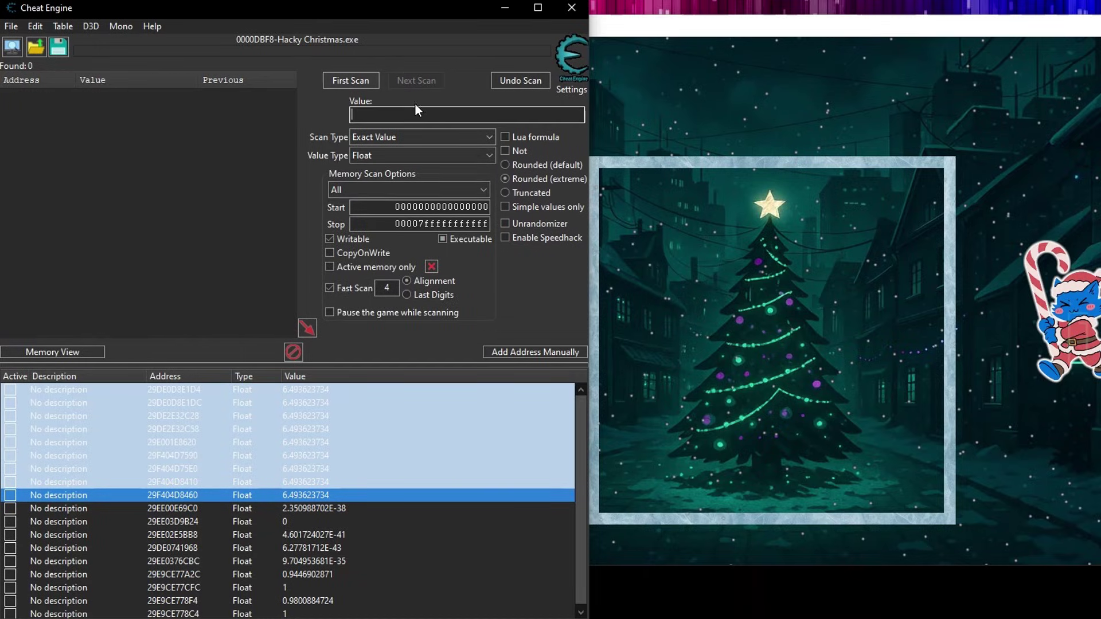
click(378, 156)
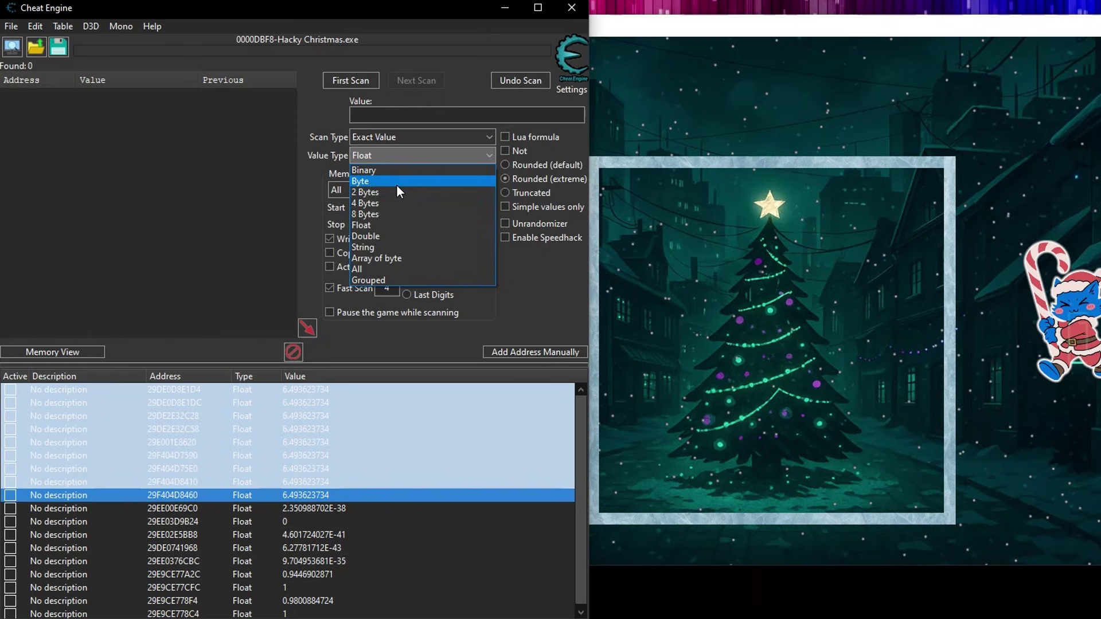
click(390, 203)
Arrange the windows so the game's score is in view and run a first scan for the exact value 0.
click(389, 109)
drag(375, 8, 616, 102)
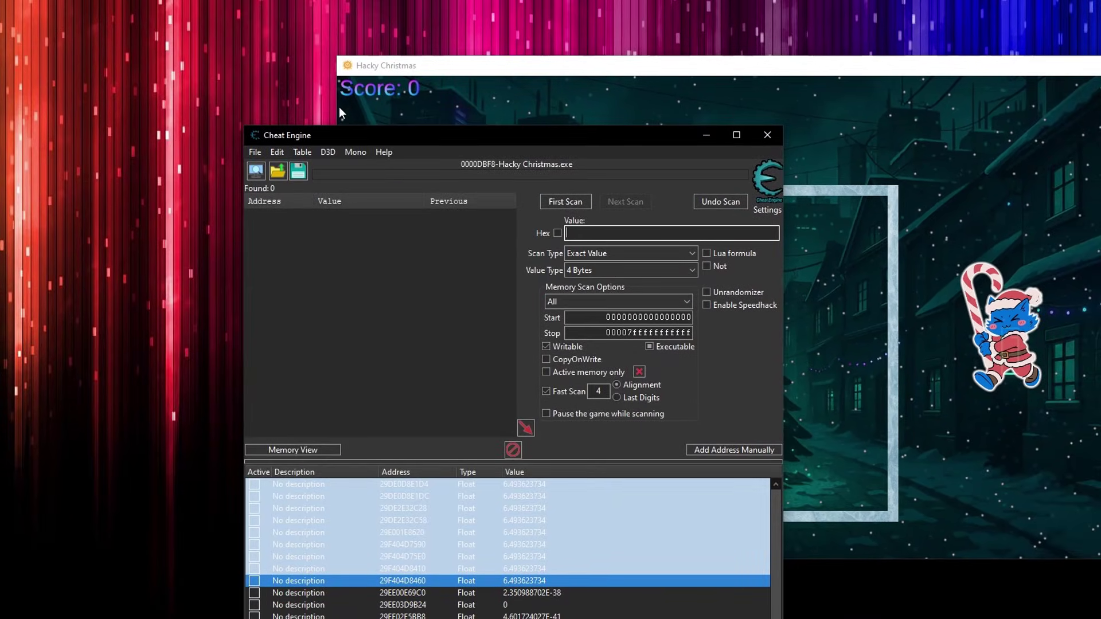
drag(354, 139, 157, 120)
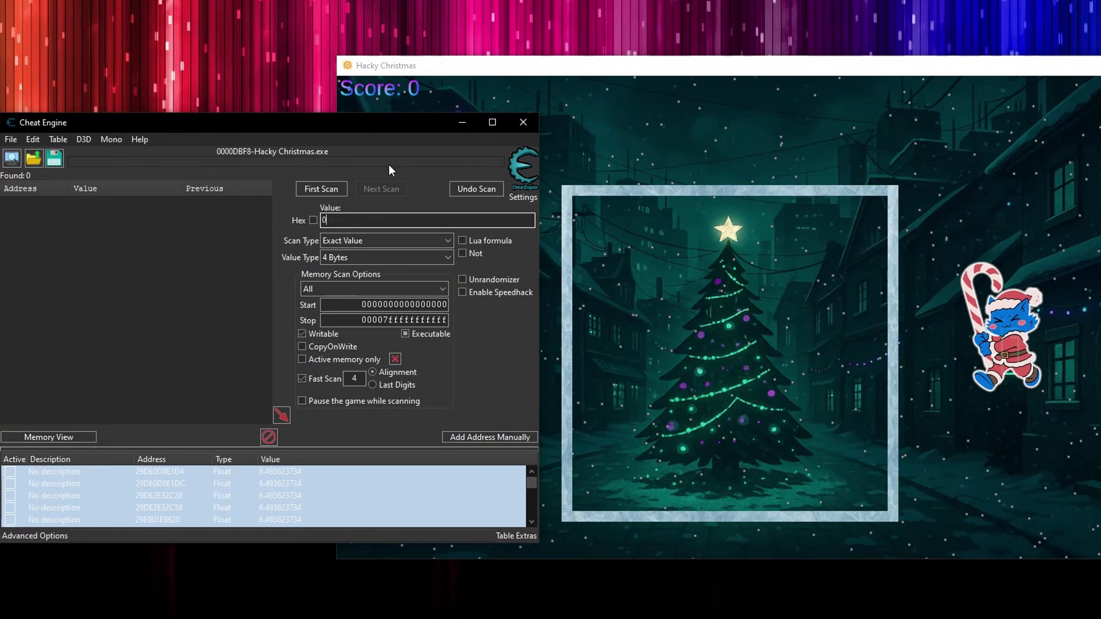
click(333, 187)
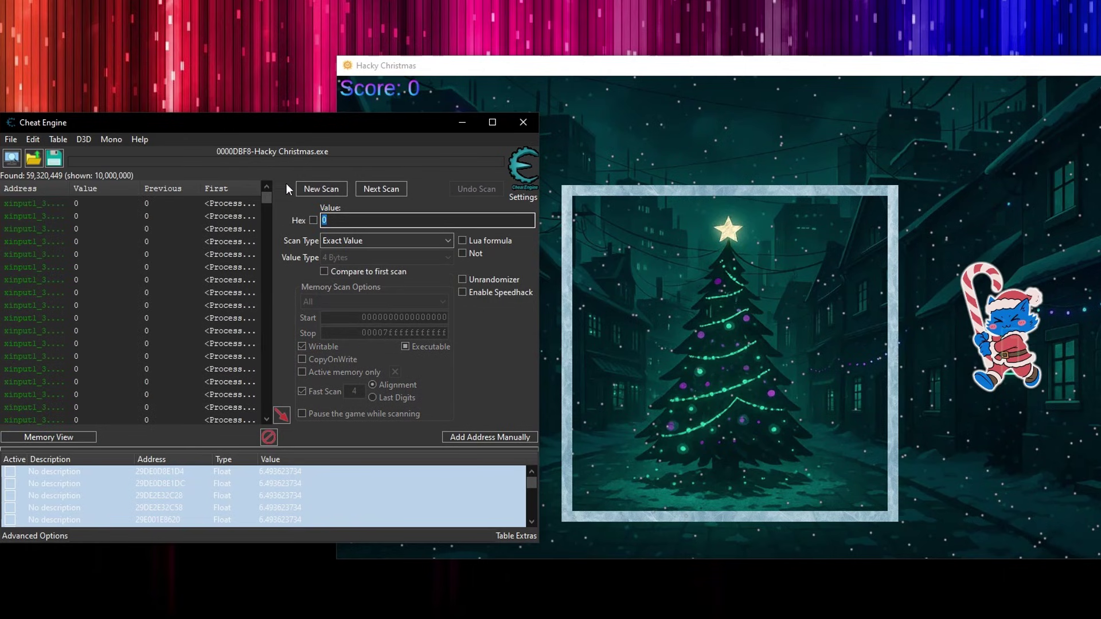
Raise the score to 1 in the game and narrow the scan to the exact value 1.
click(660, 122)
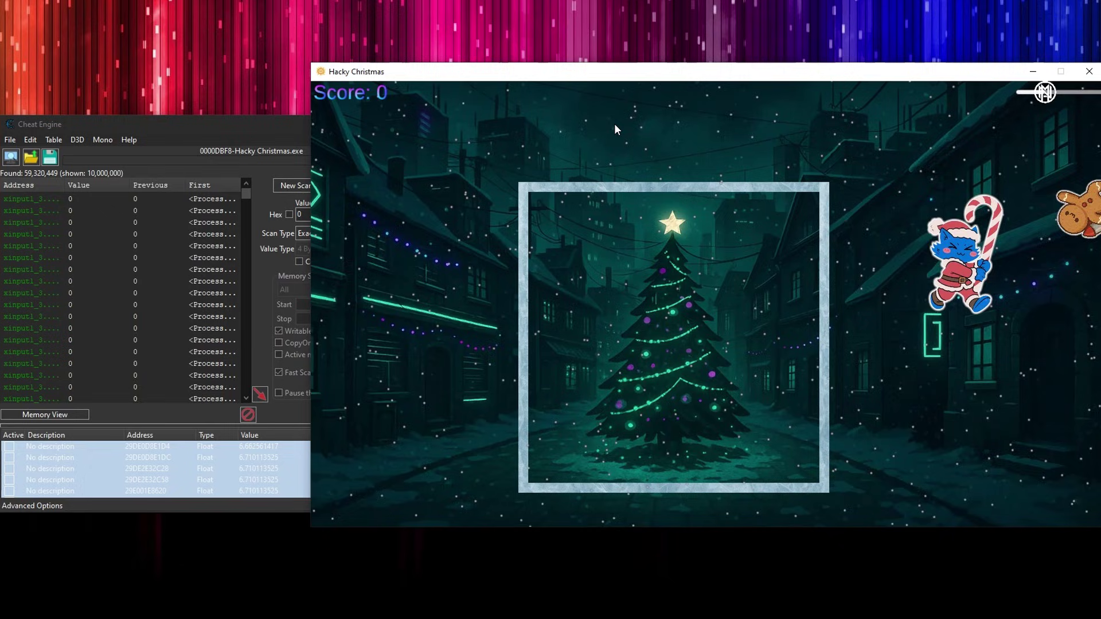
click(229, 125)
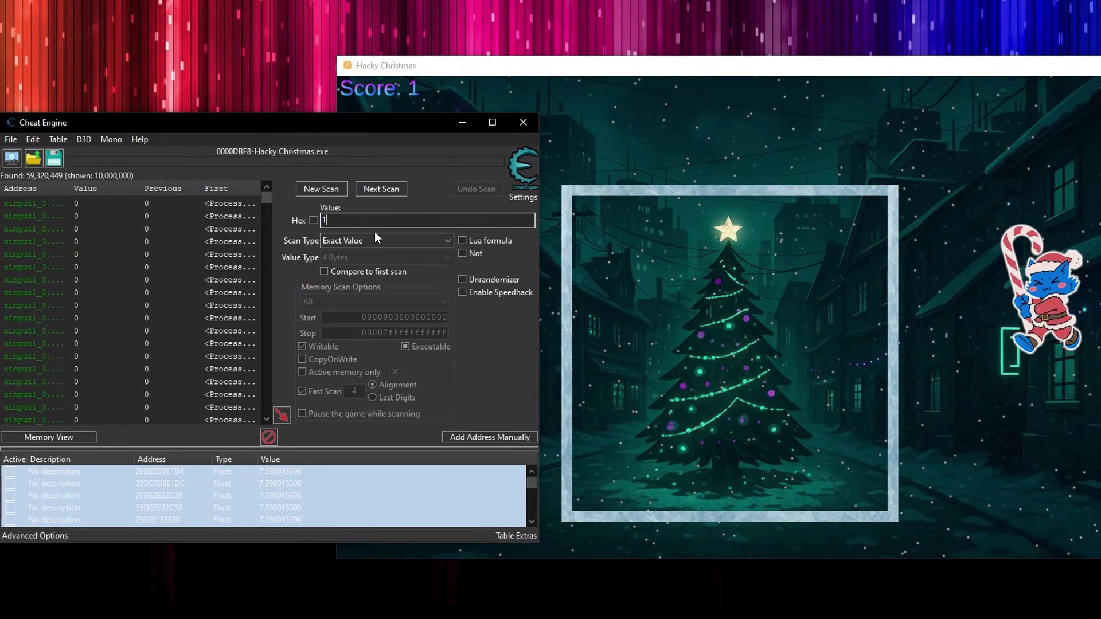
click(380, 189)
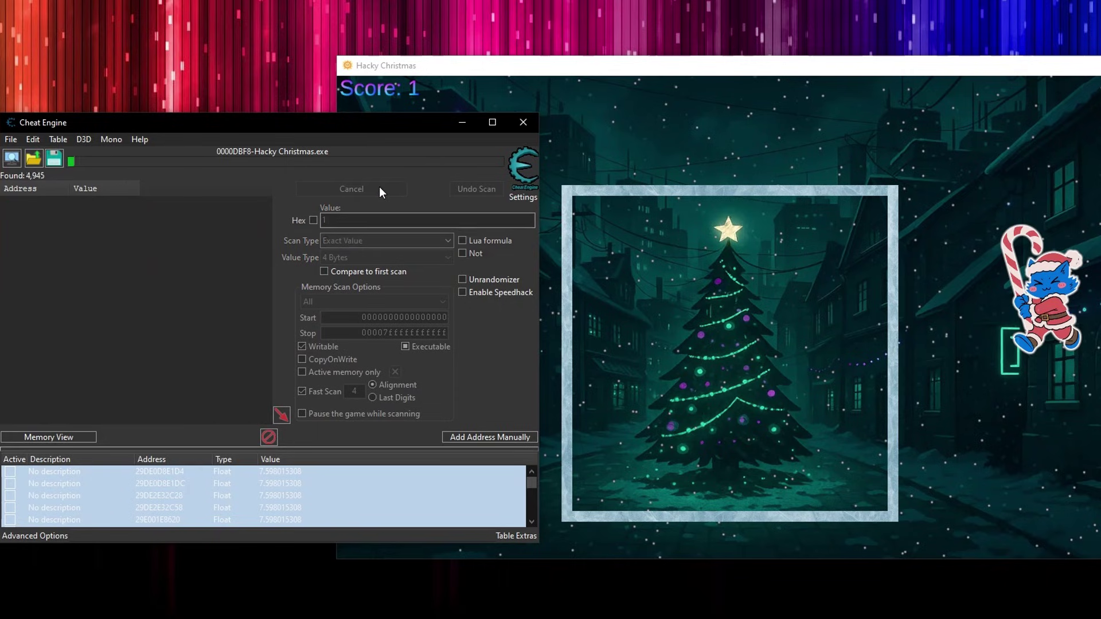
Raise the score to 2 in the game and narrow the scan to the exact value 2.
click(803, 165)
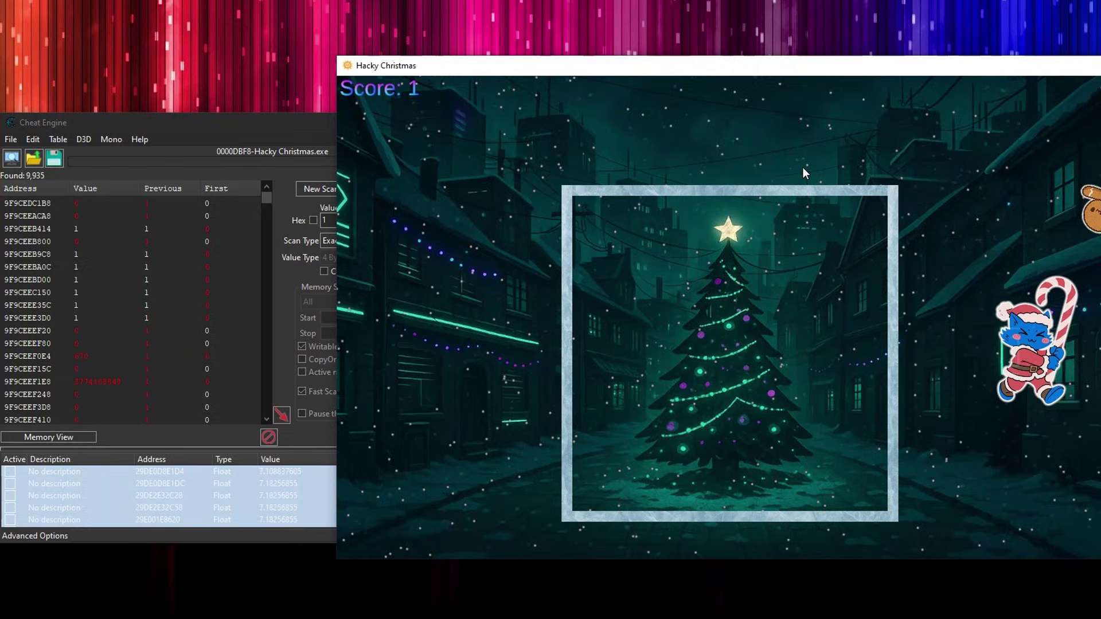
click(308, 179)
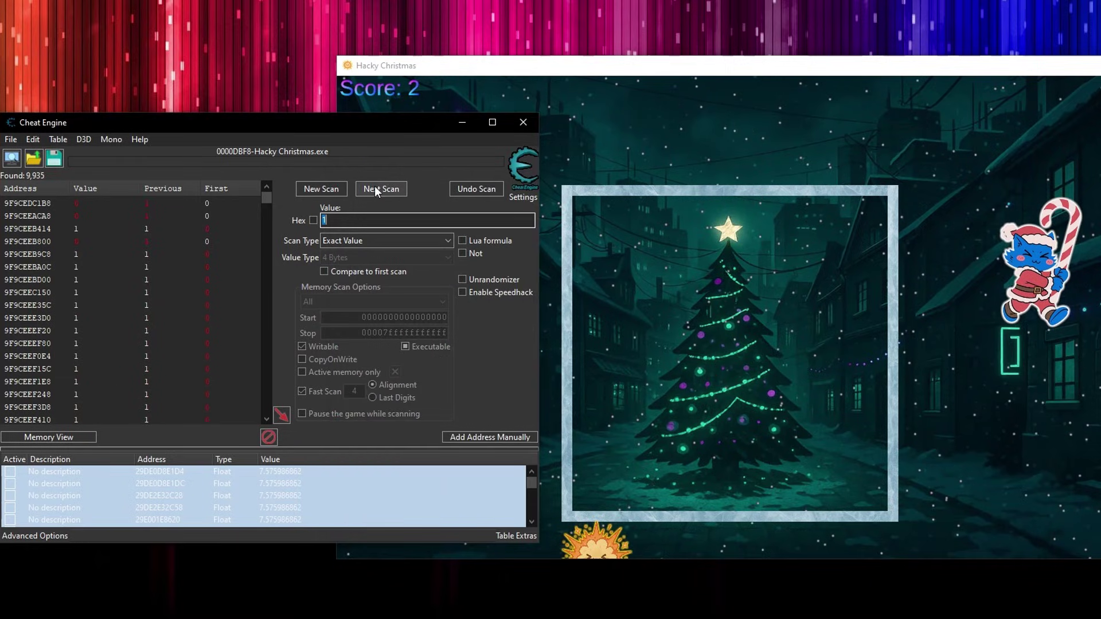
click(398, 190)
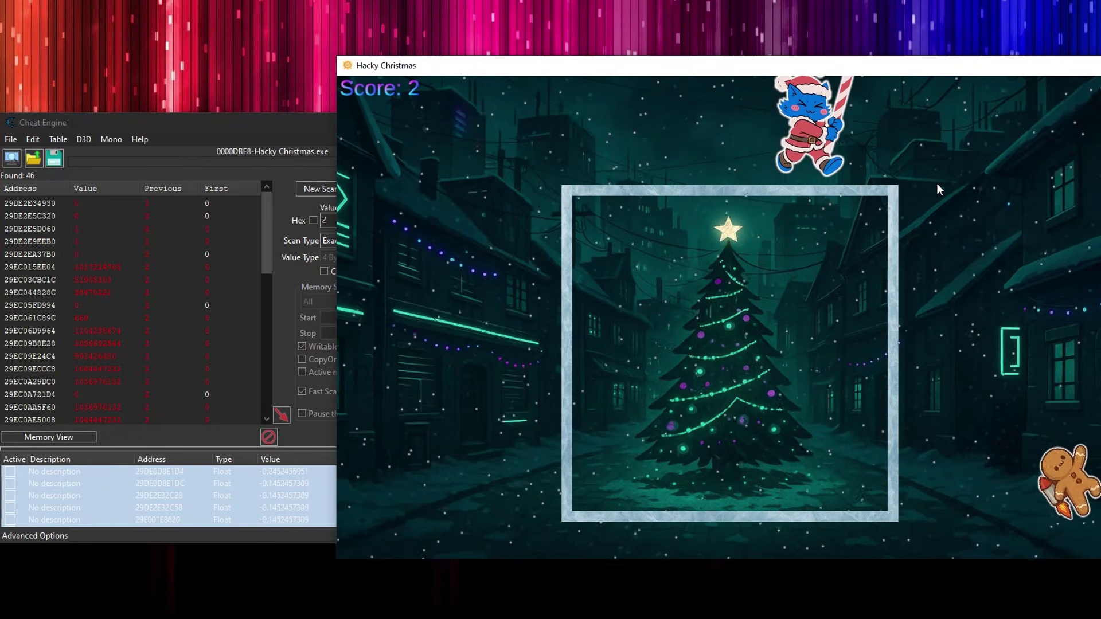
Raise the score to 3 in the game and narrow the scan to the exact value 3.
click(937, 183)
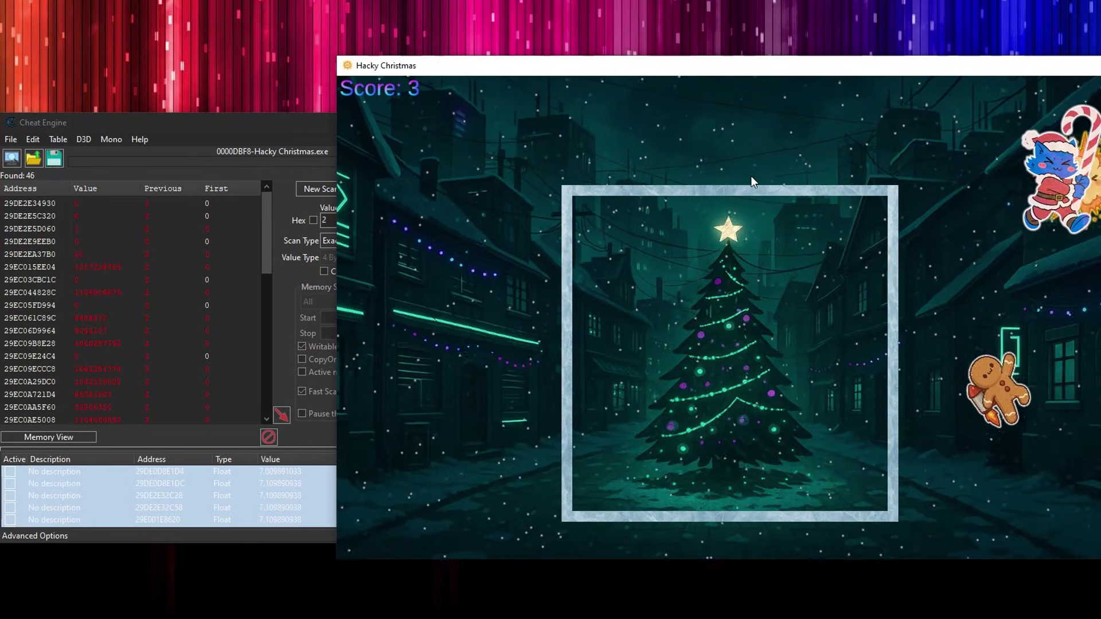
click(316, 134)
text(3)
click(387, 190)
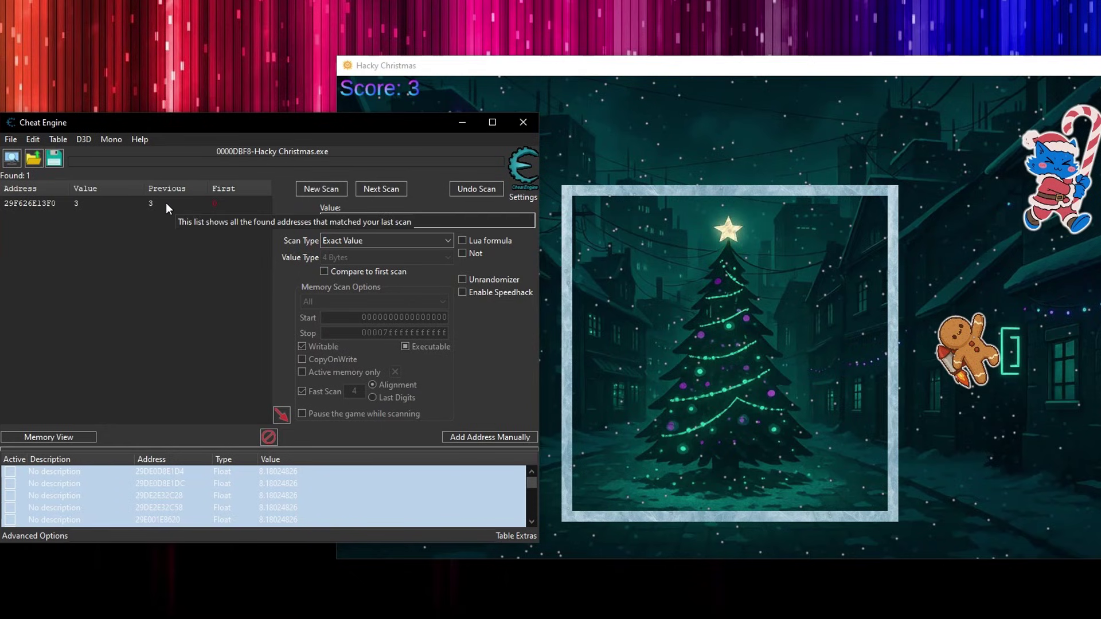
Add the found score address 29F626E13F0 to the address list and set its value to 1000000.
click(107, 205)
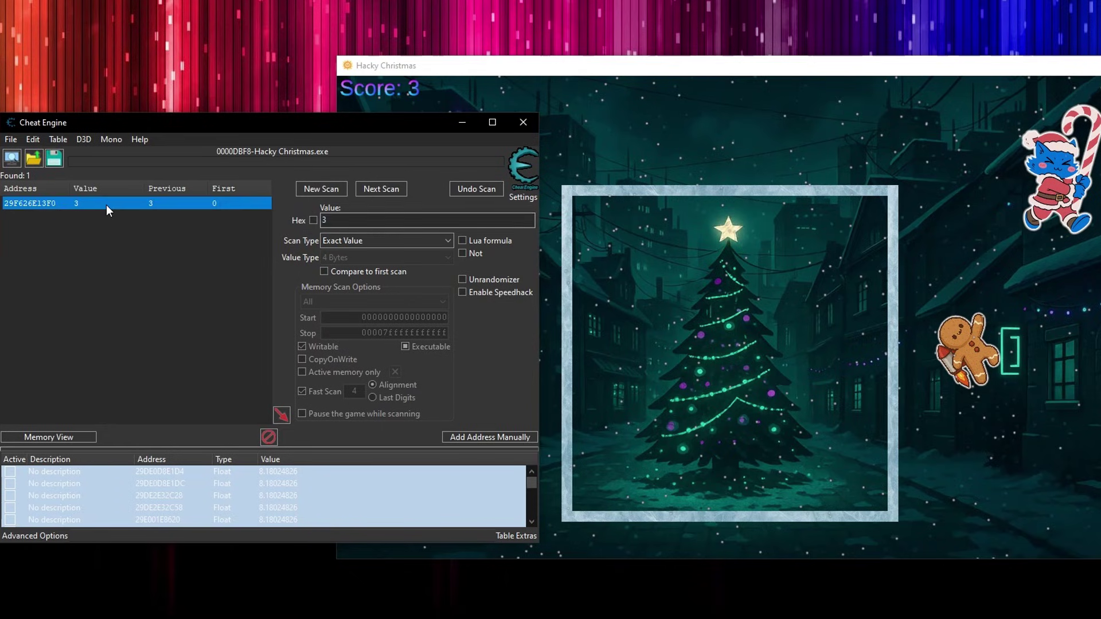
scroll(325, 495, down, 5)
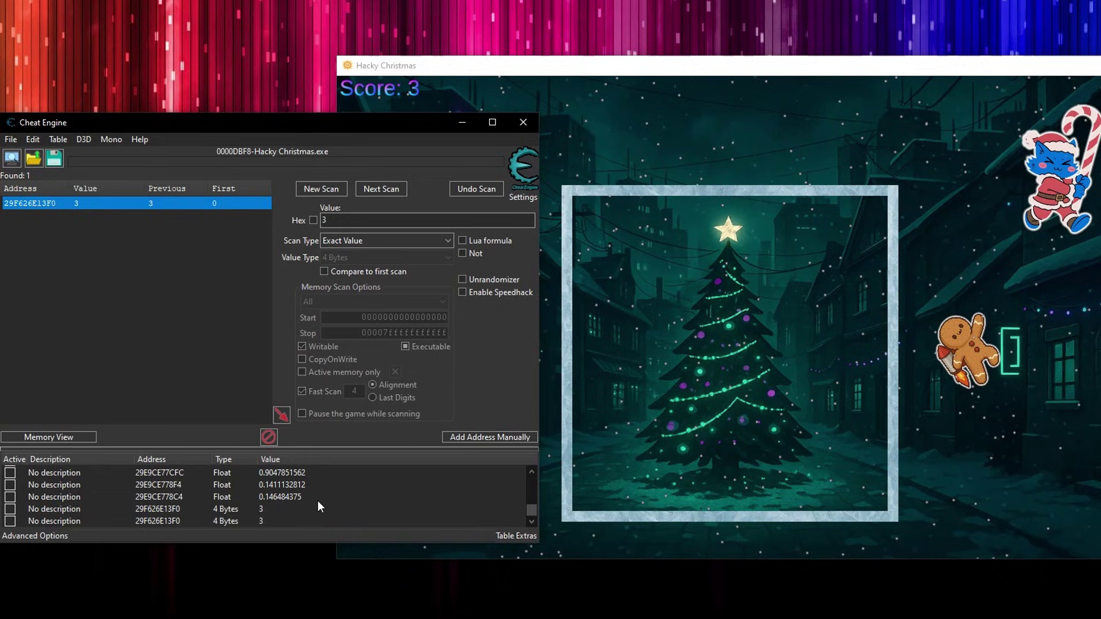
double_click(292, 513)
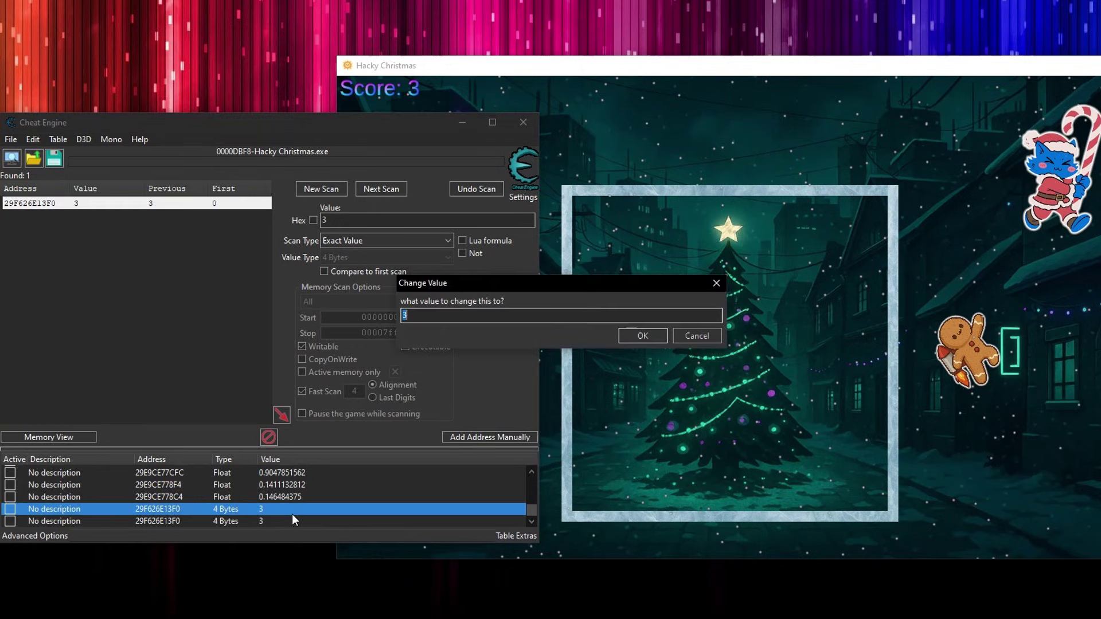
text(1000000)
key(Return)
Switch back to the Hacky Christmas game and play on until the score reaches 1000003.
click(641, 132)
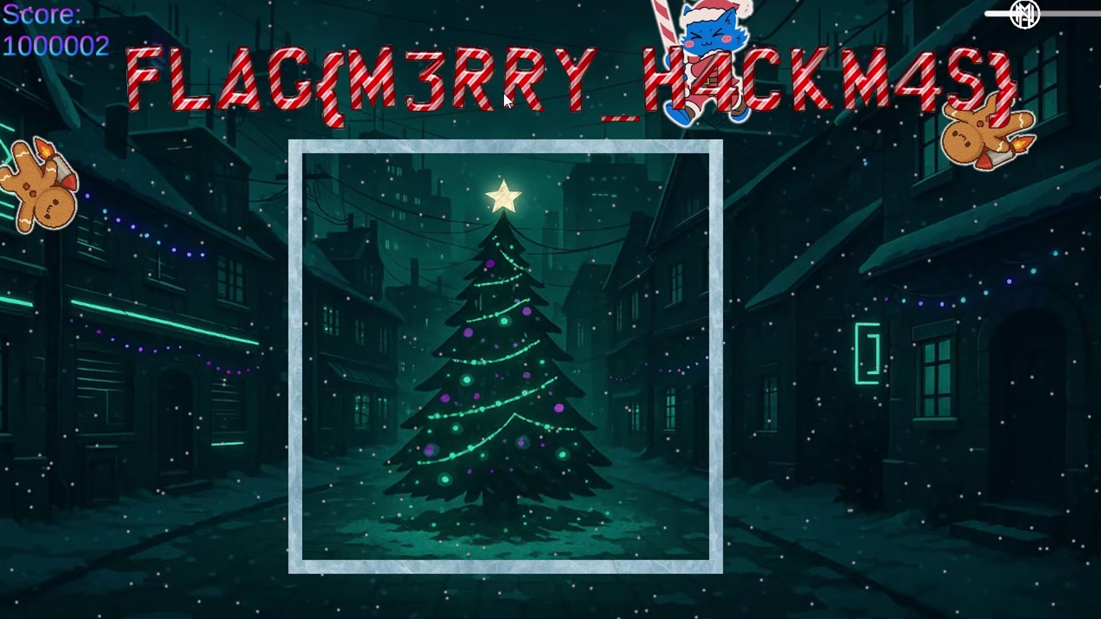
click(470, 82)
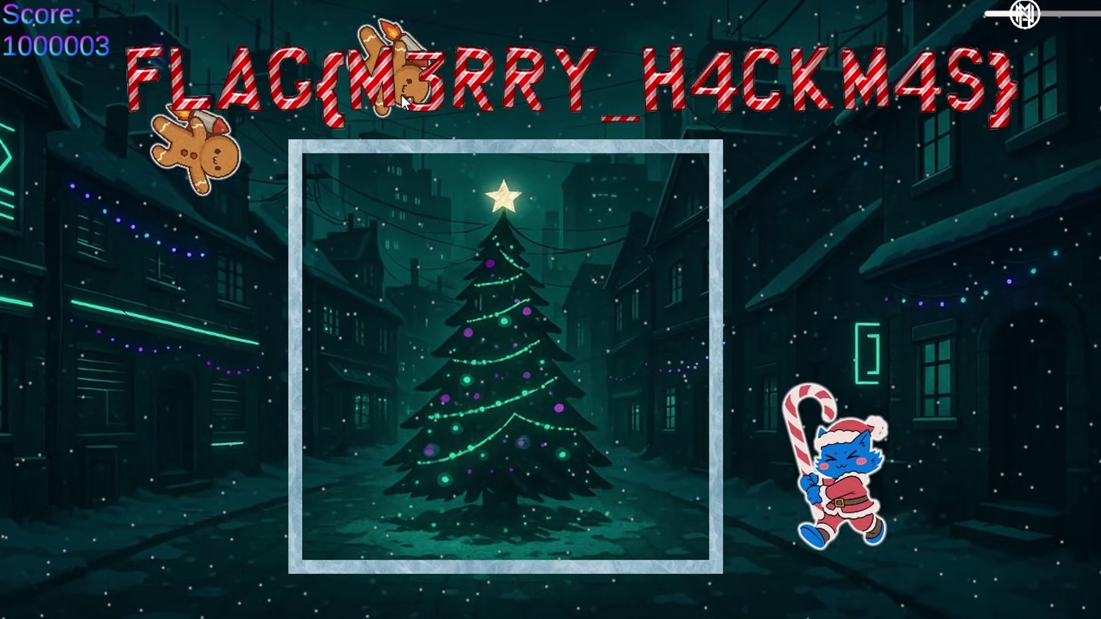
click(402, 95)
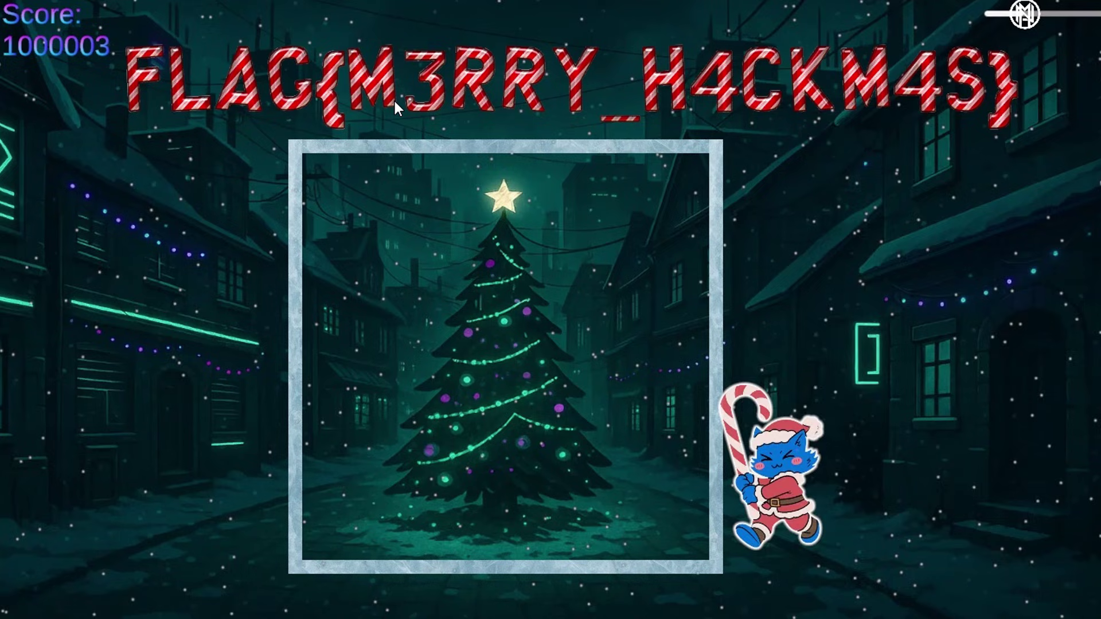